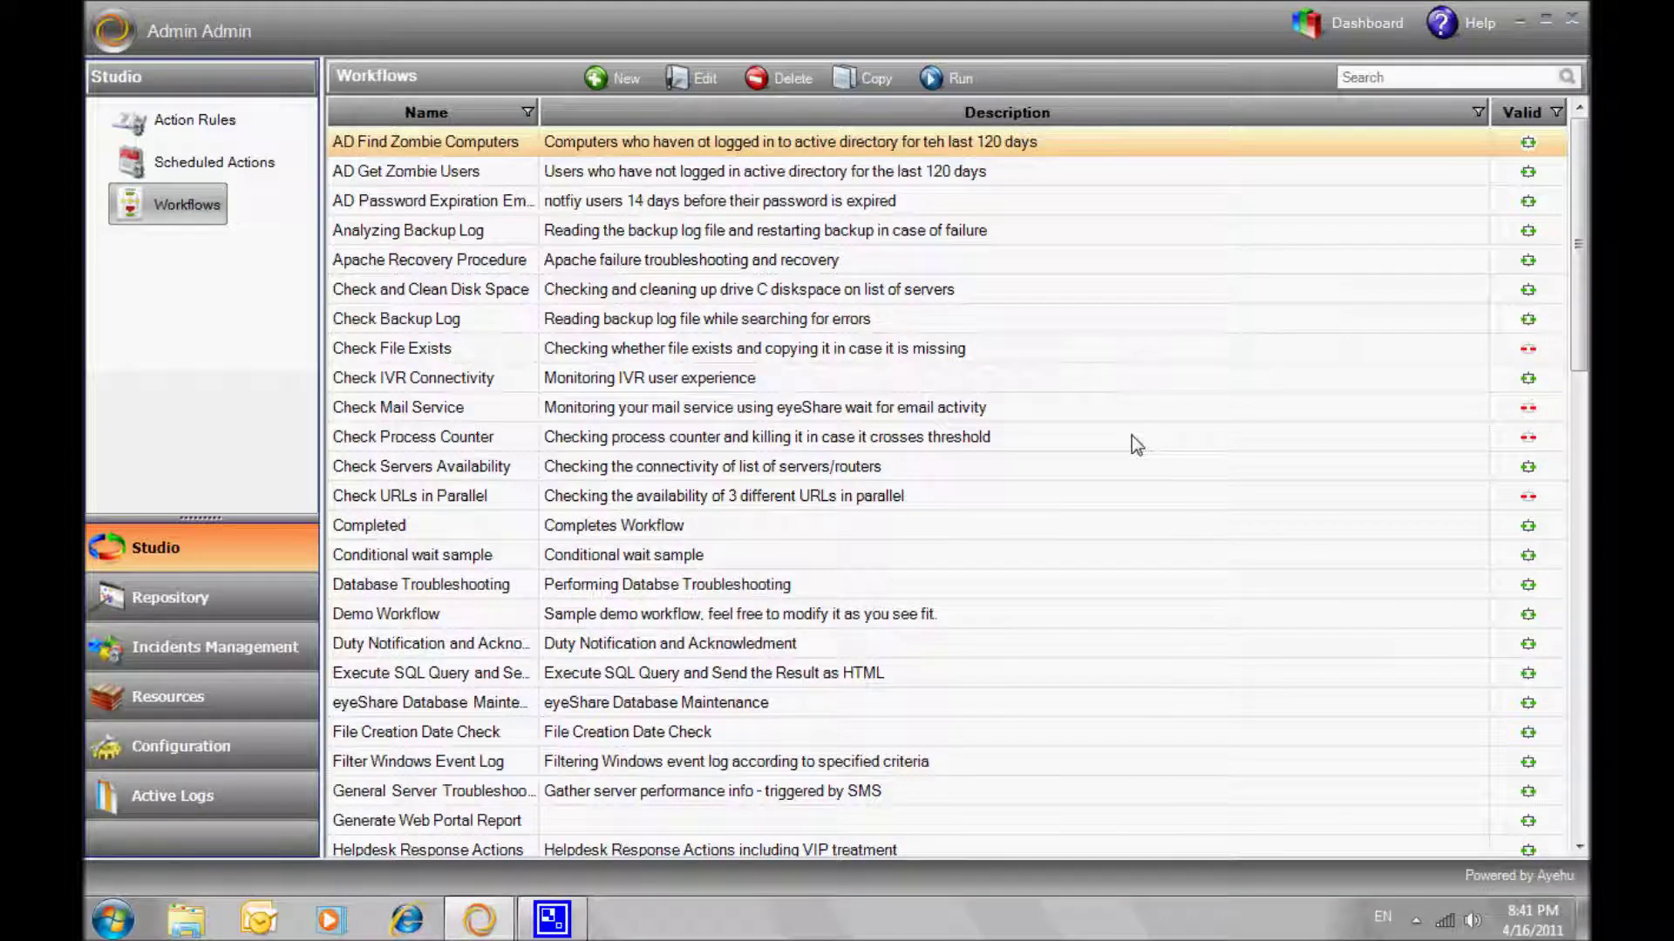
Step: Create a new, empty untitled sequential workflow from the Workflows list toolbar
left_click(620, 80)
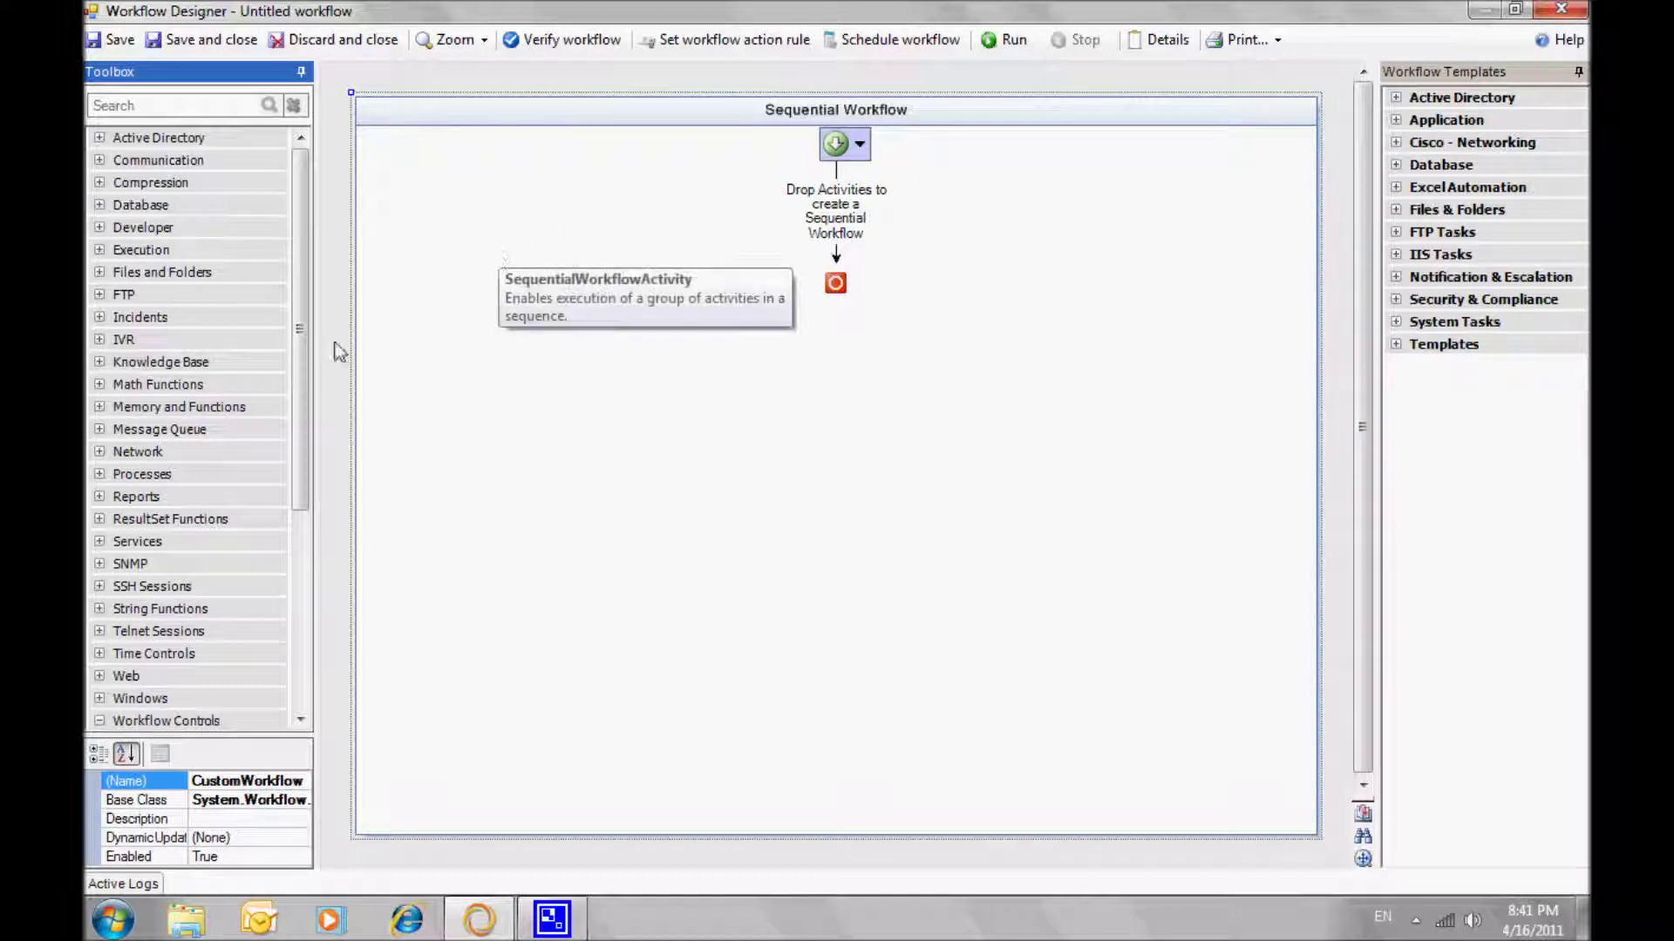
Step: Add a Process List activity configured to list processes from Localhost
left_click(100, 475)
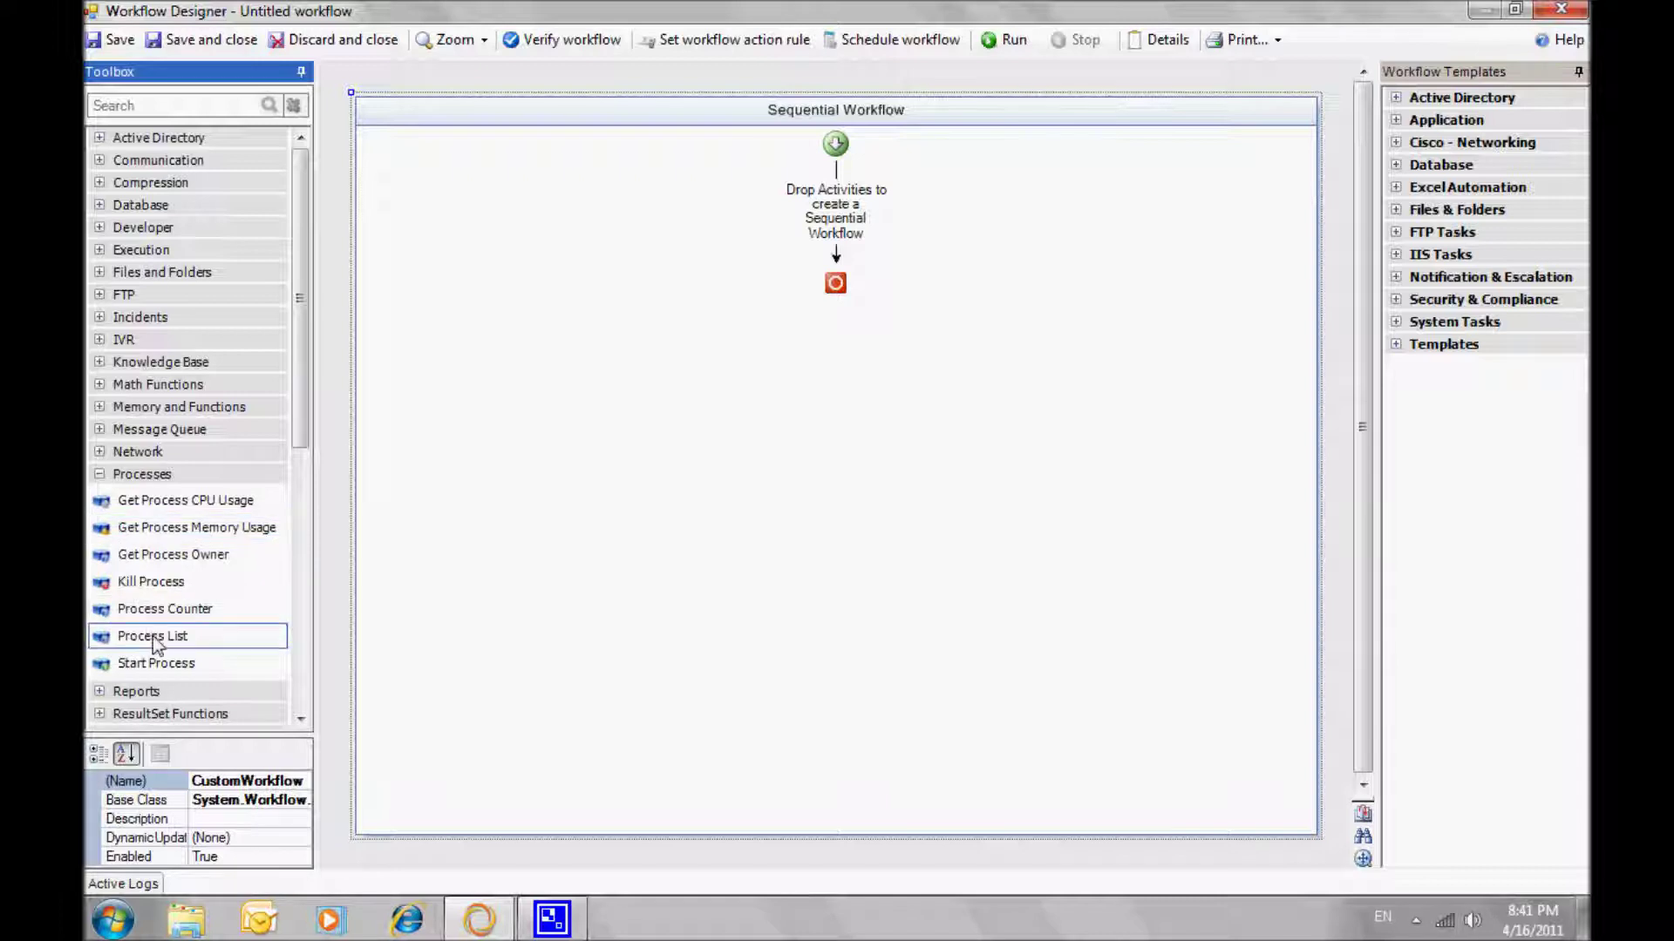
left_click_drag(153, 643, 838, 216)
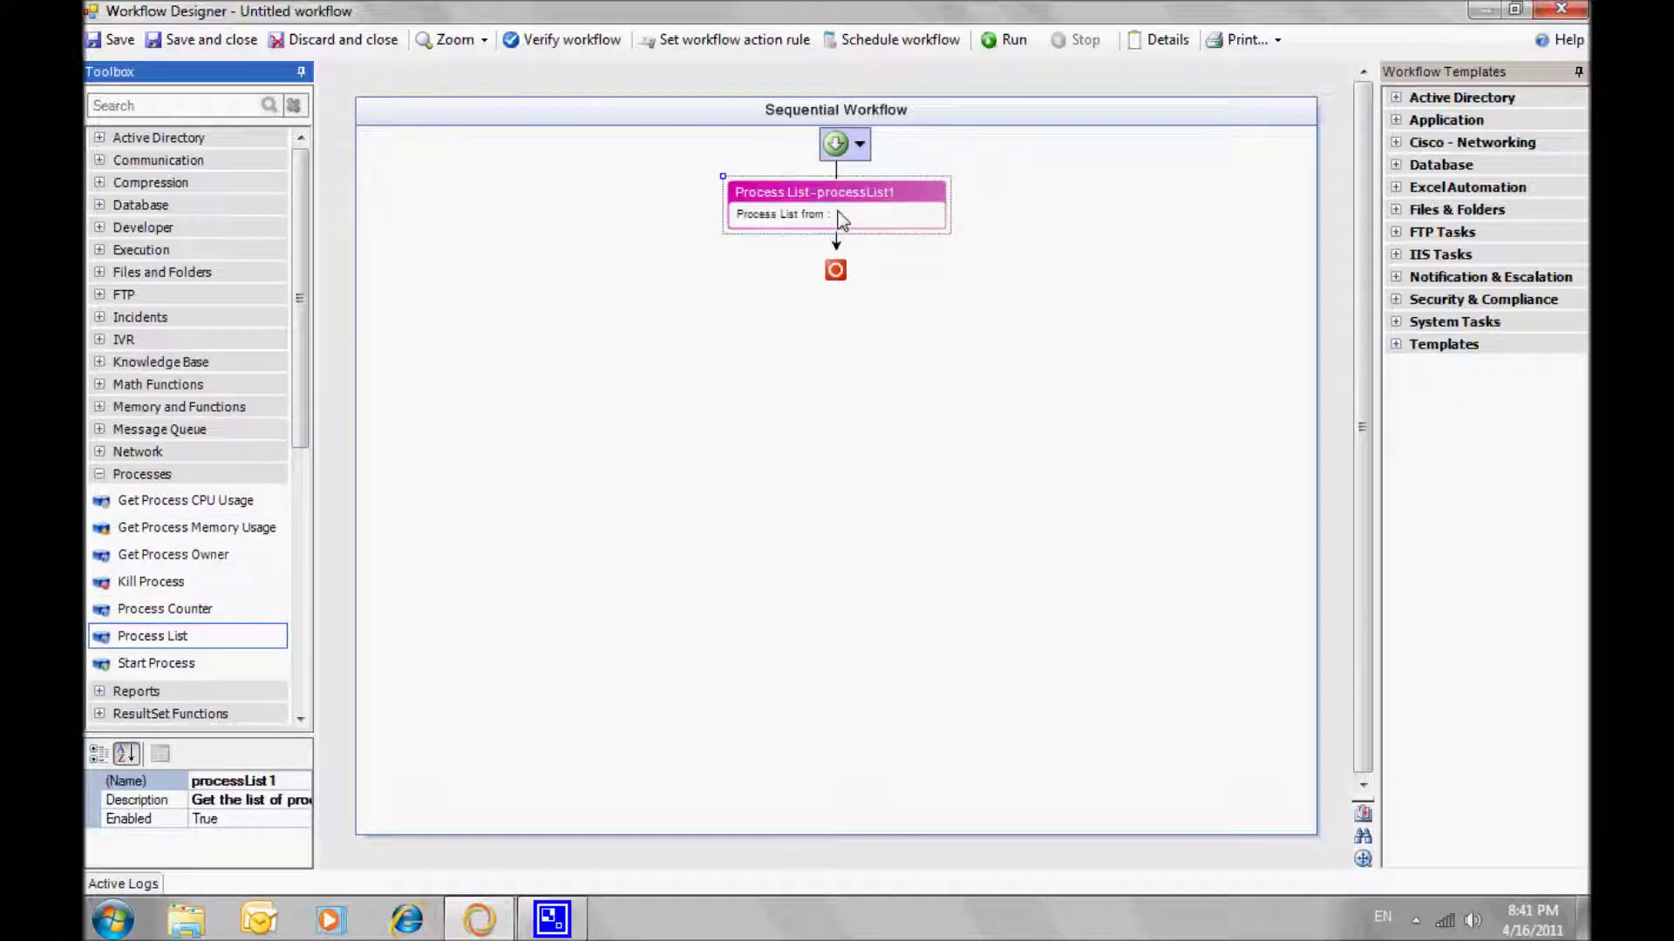
double_click(888, 208)
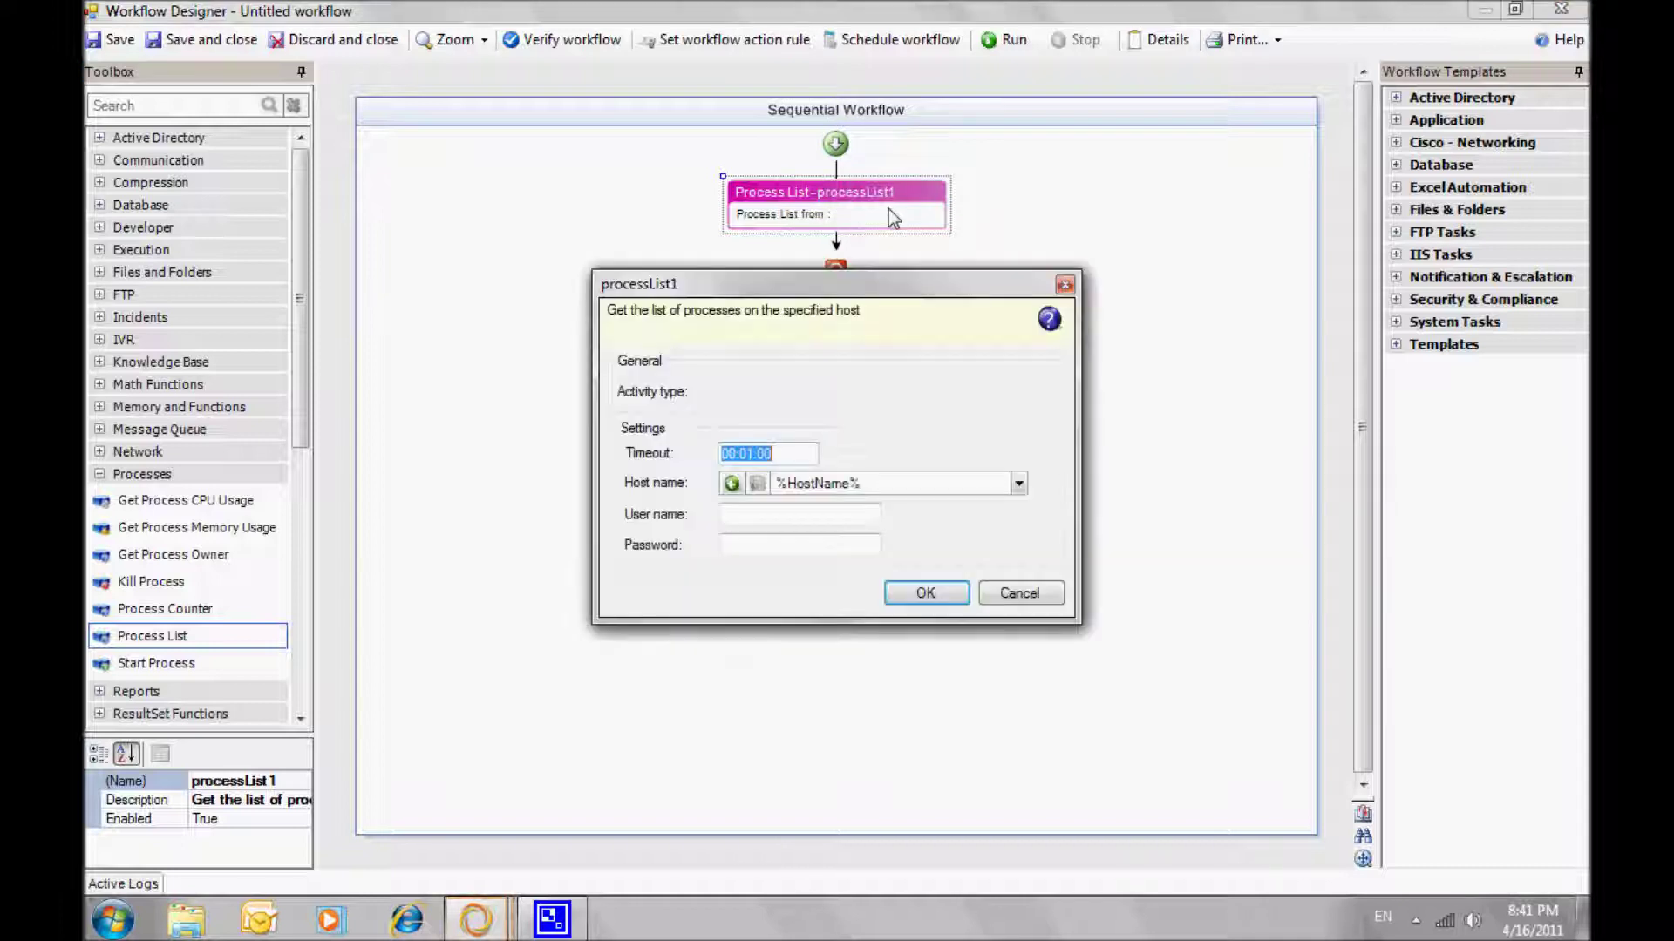
left_click(1018, 483)
type("Localhost")
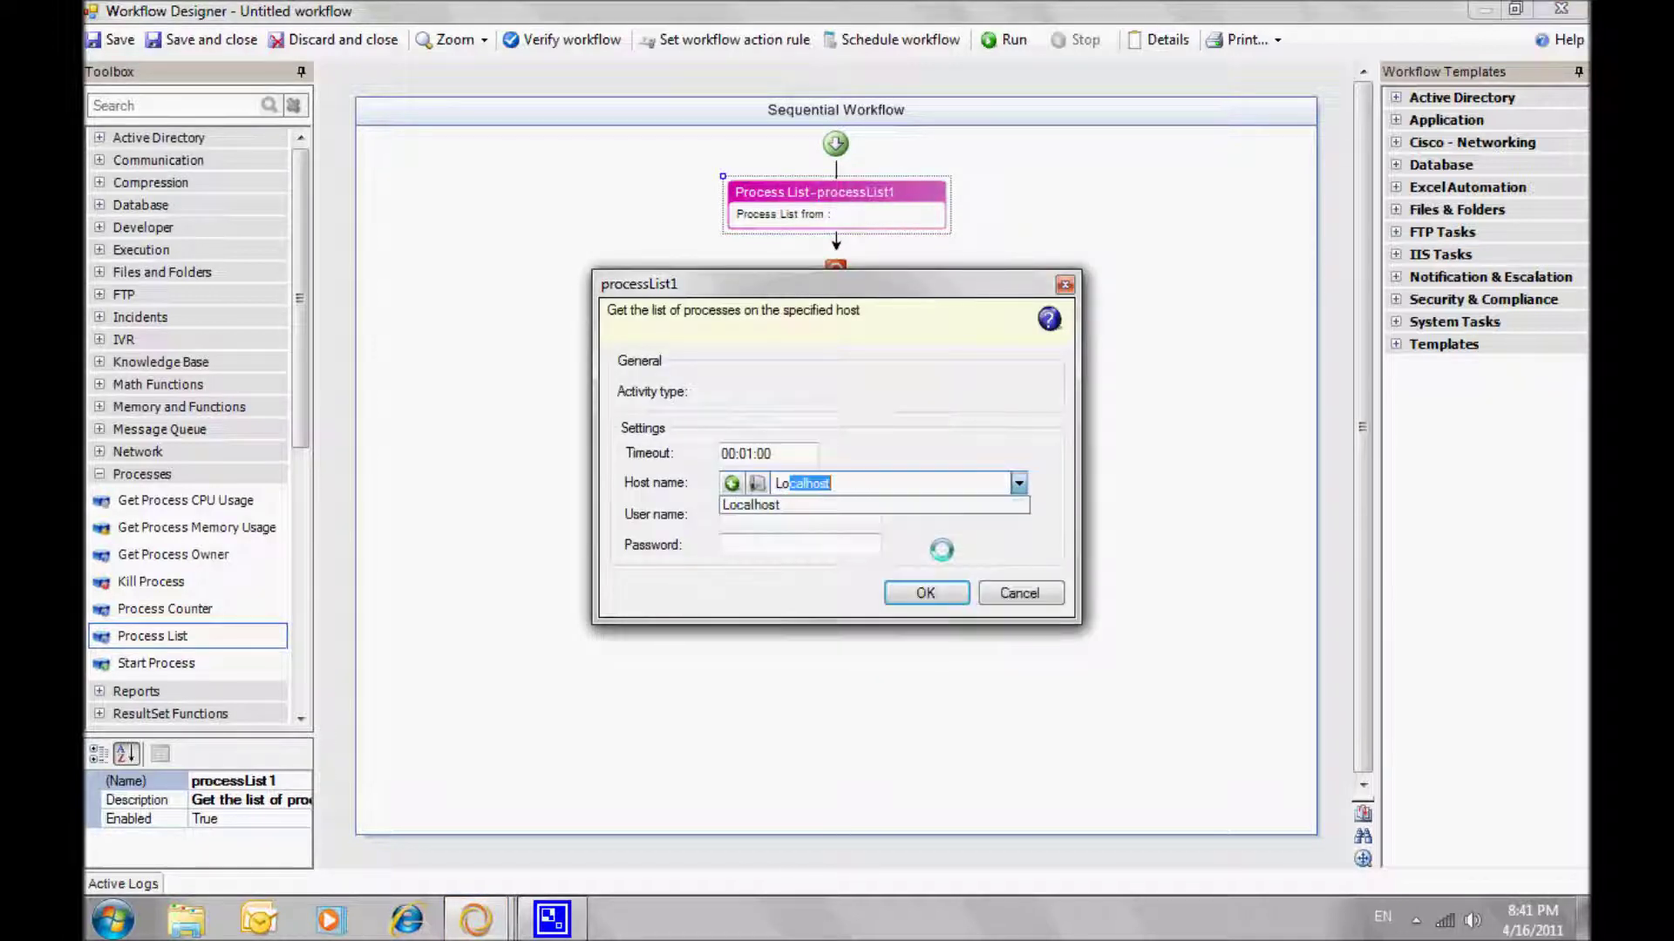
key("Return")
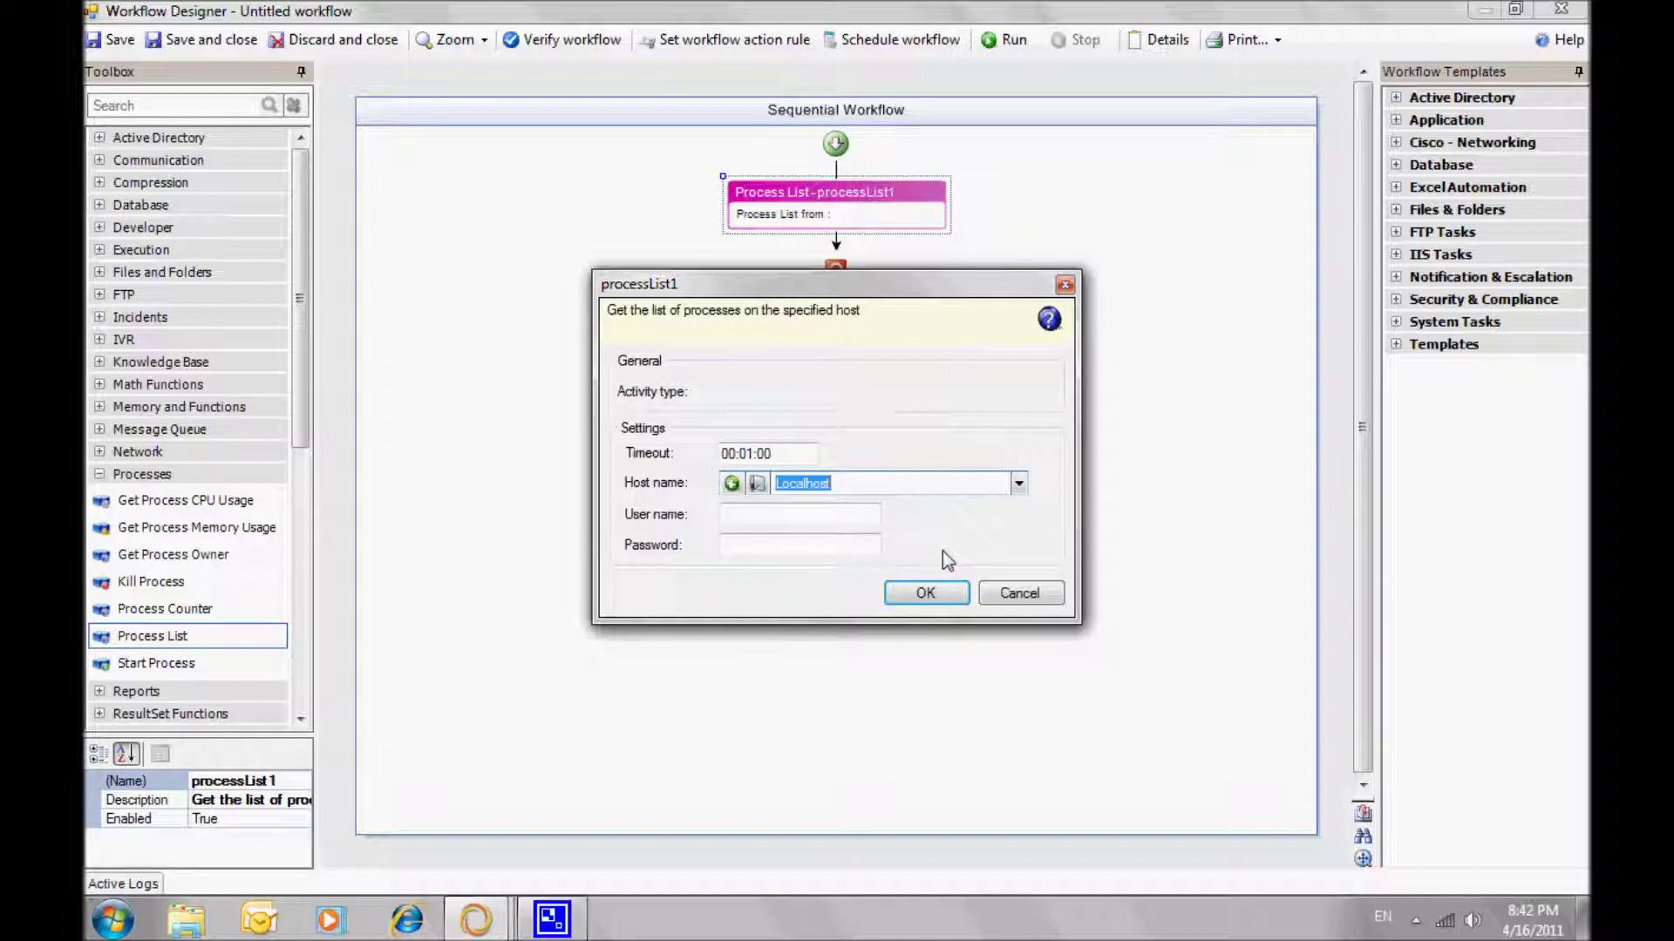
left_click(926, 593)
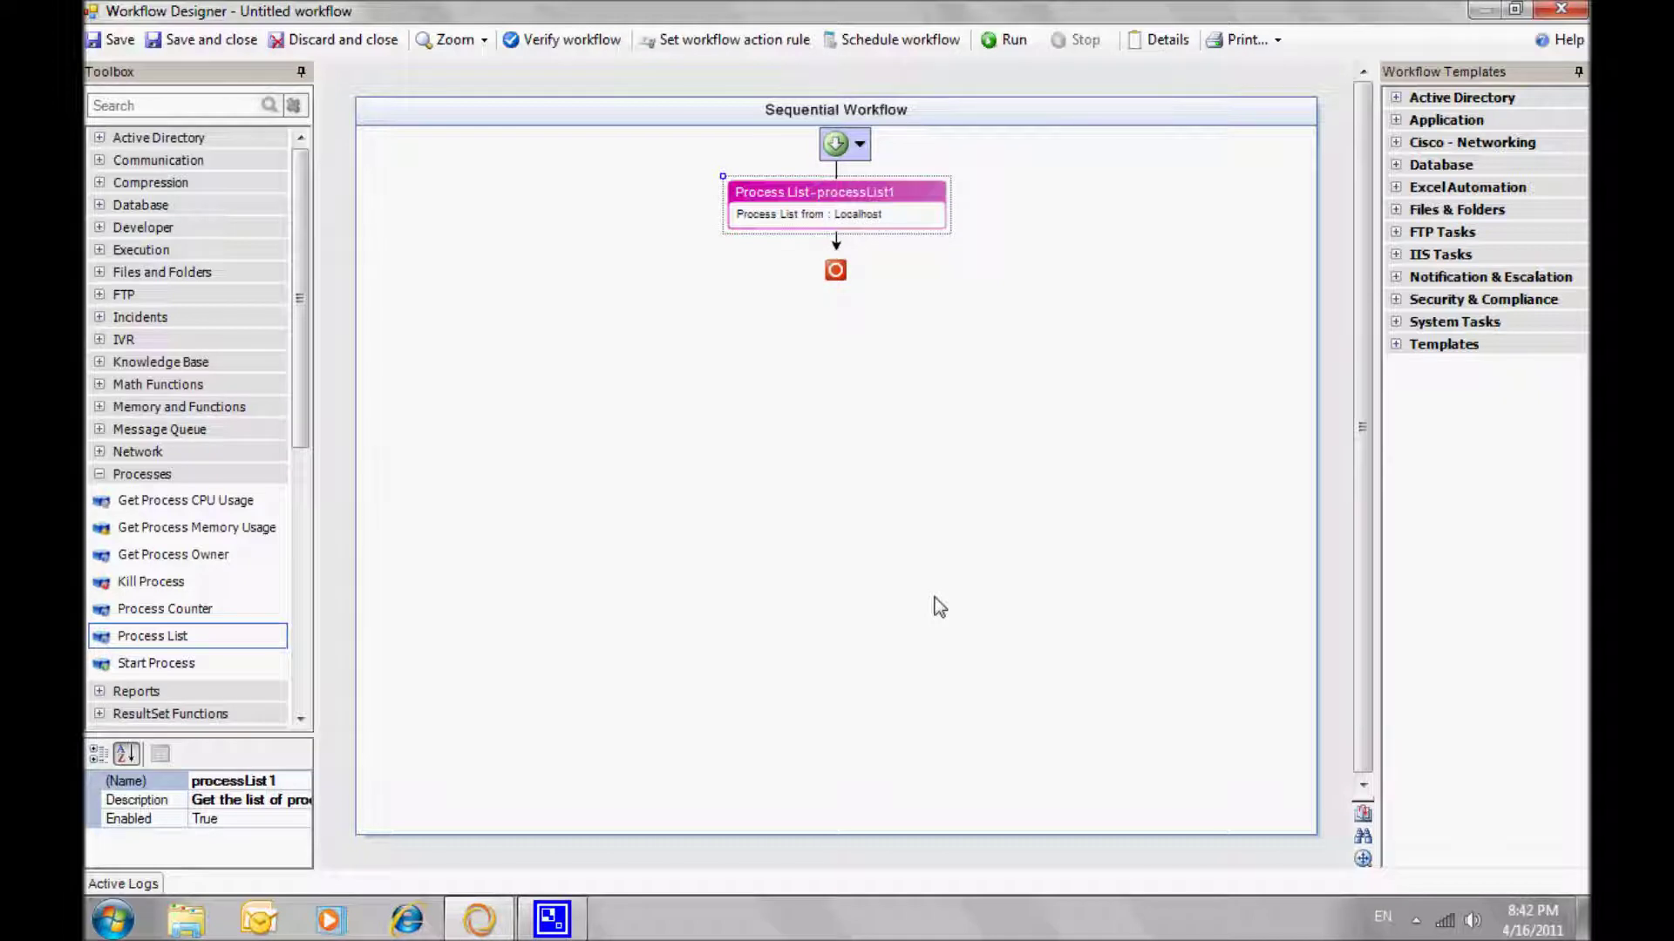
left_click(100, 475)
Step: Add a Sort Table step from ResultSet Functions below Process List and open its settings
left_click(99, 519)
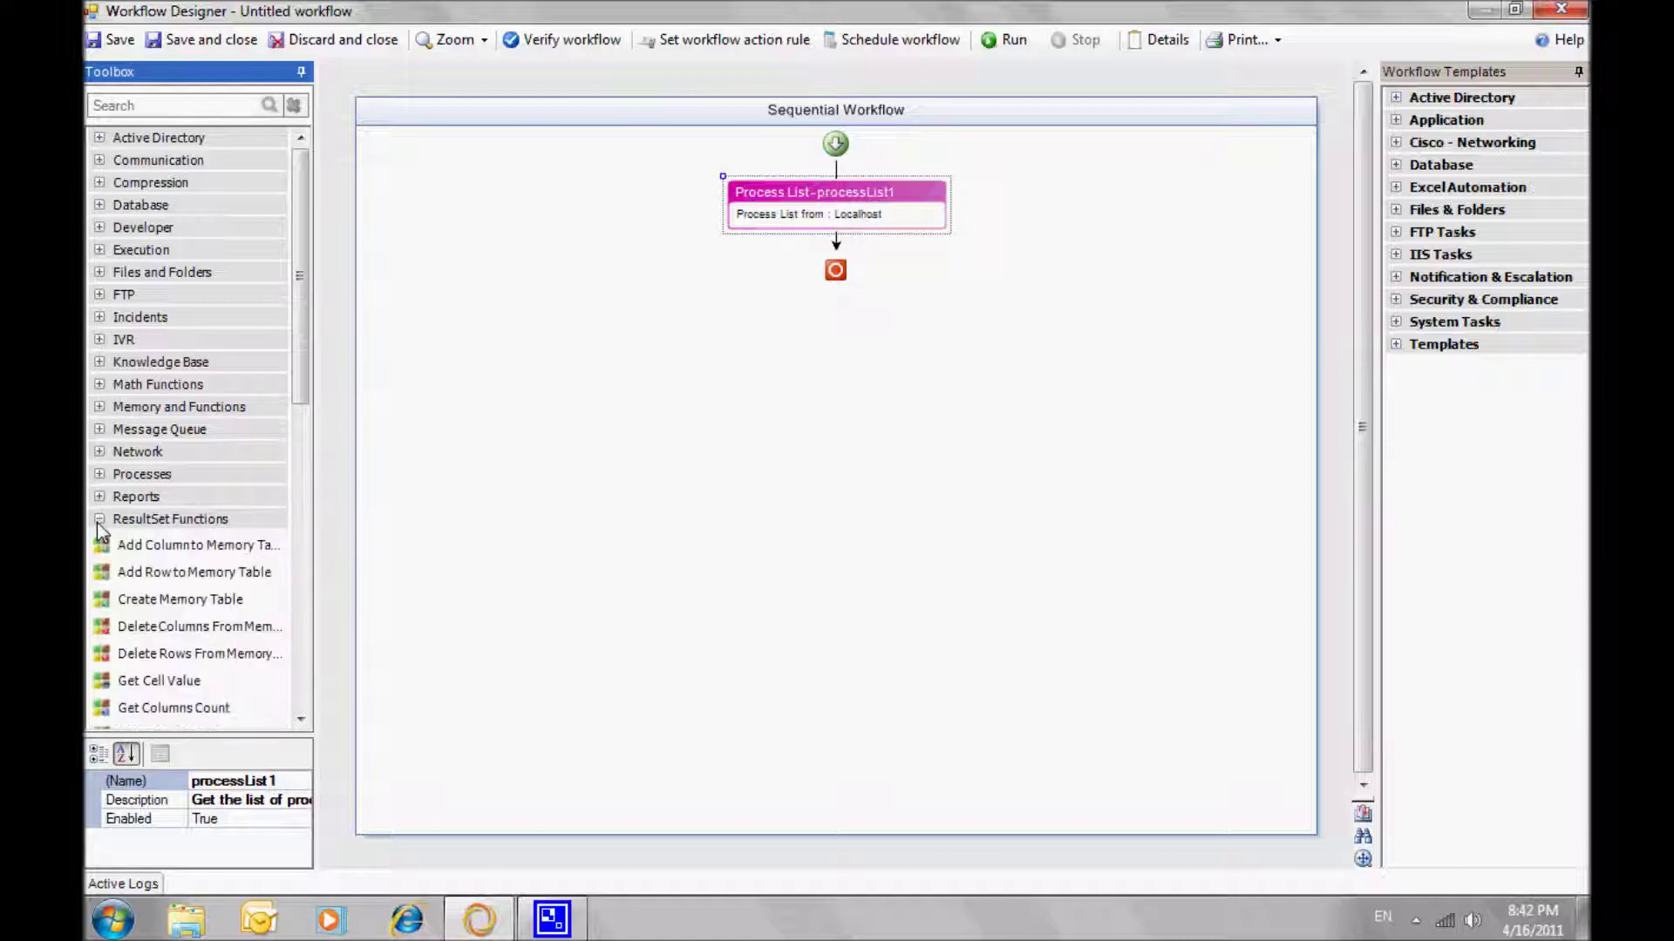
left_click_drag(302, 396, 302, 525)
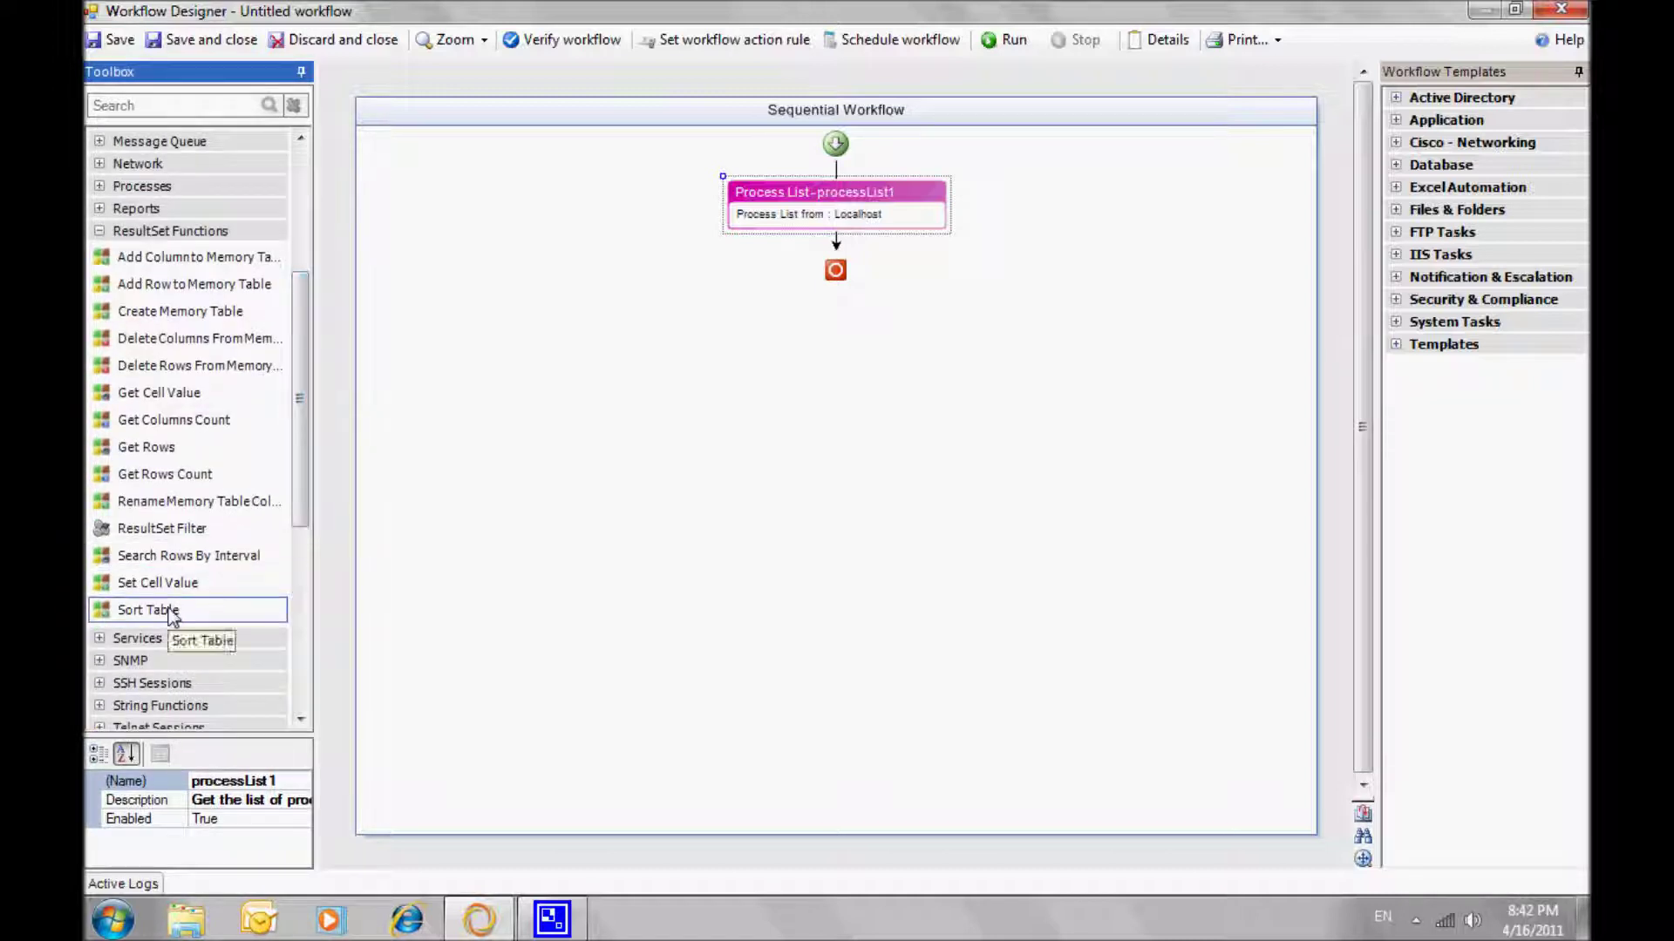
left_click_drag(172, 616, 839, 244)
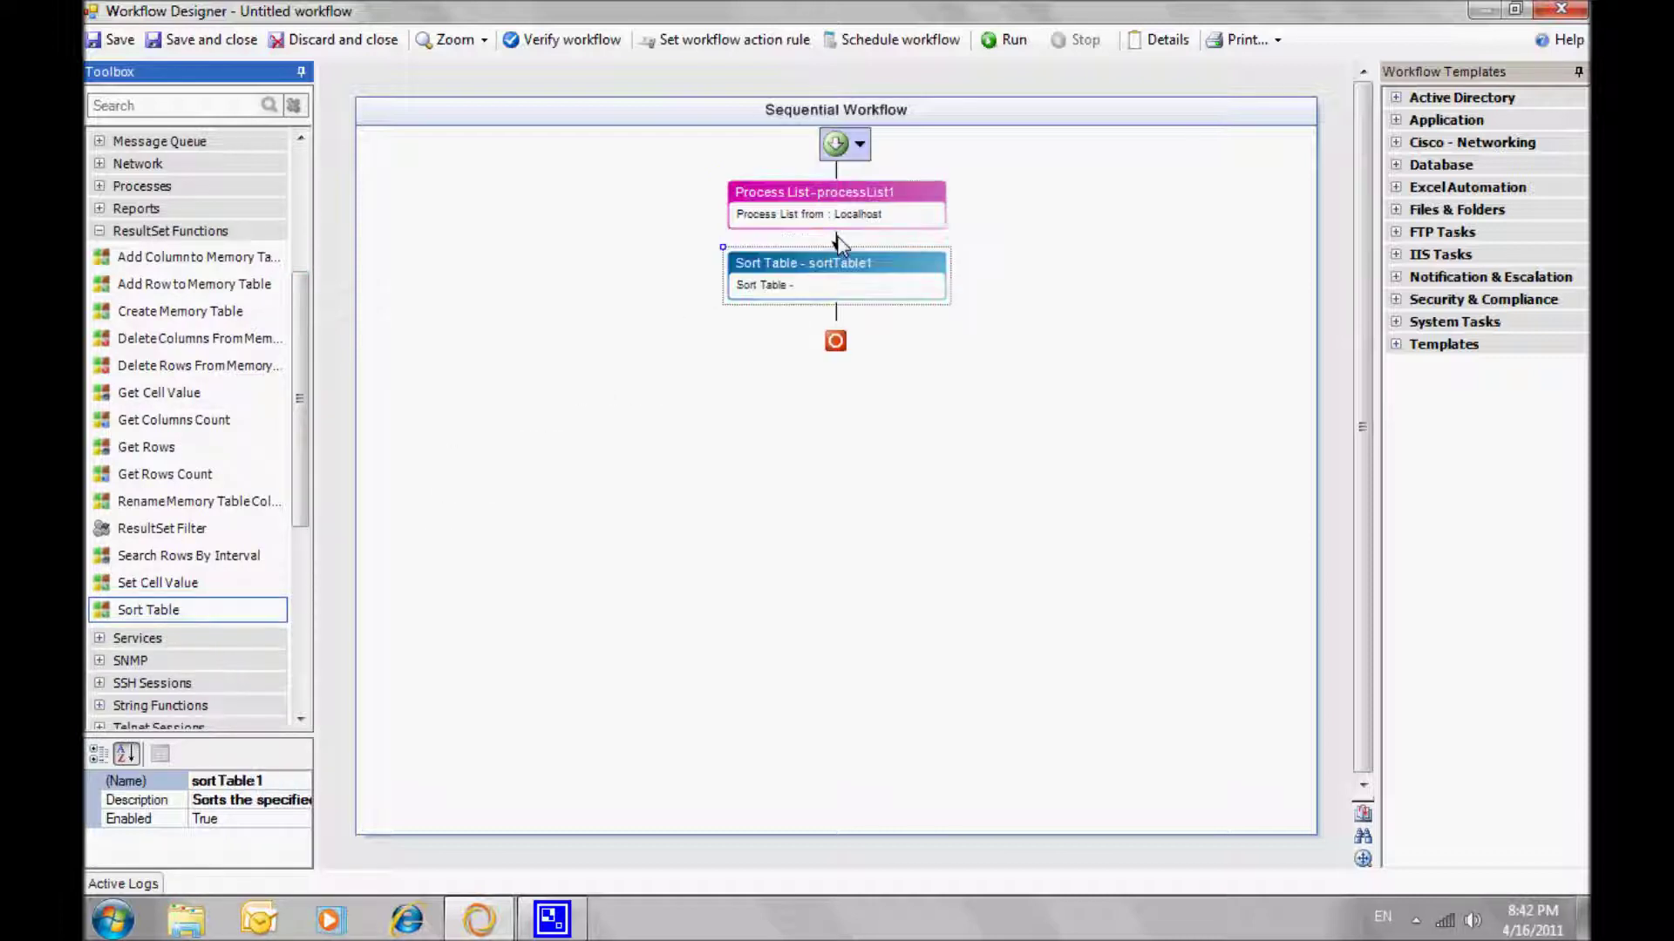
double_click(880, 281)
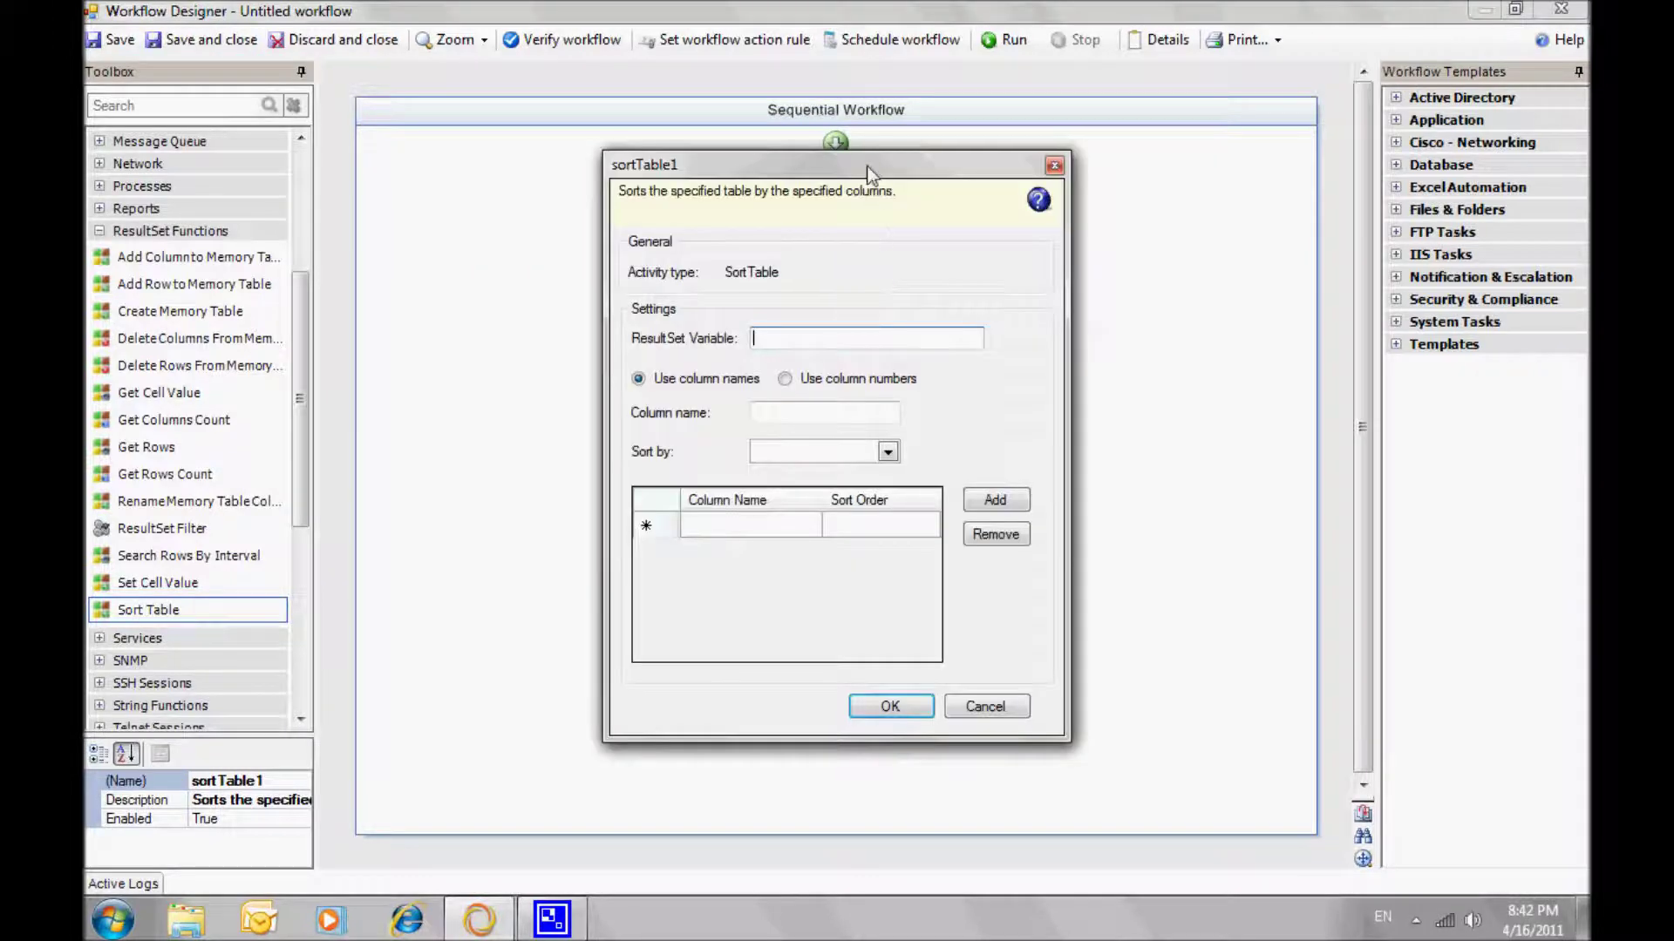
left_click_drag(868, 171, 1028, 323)
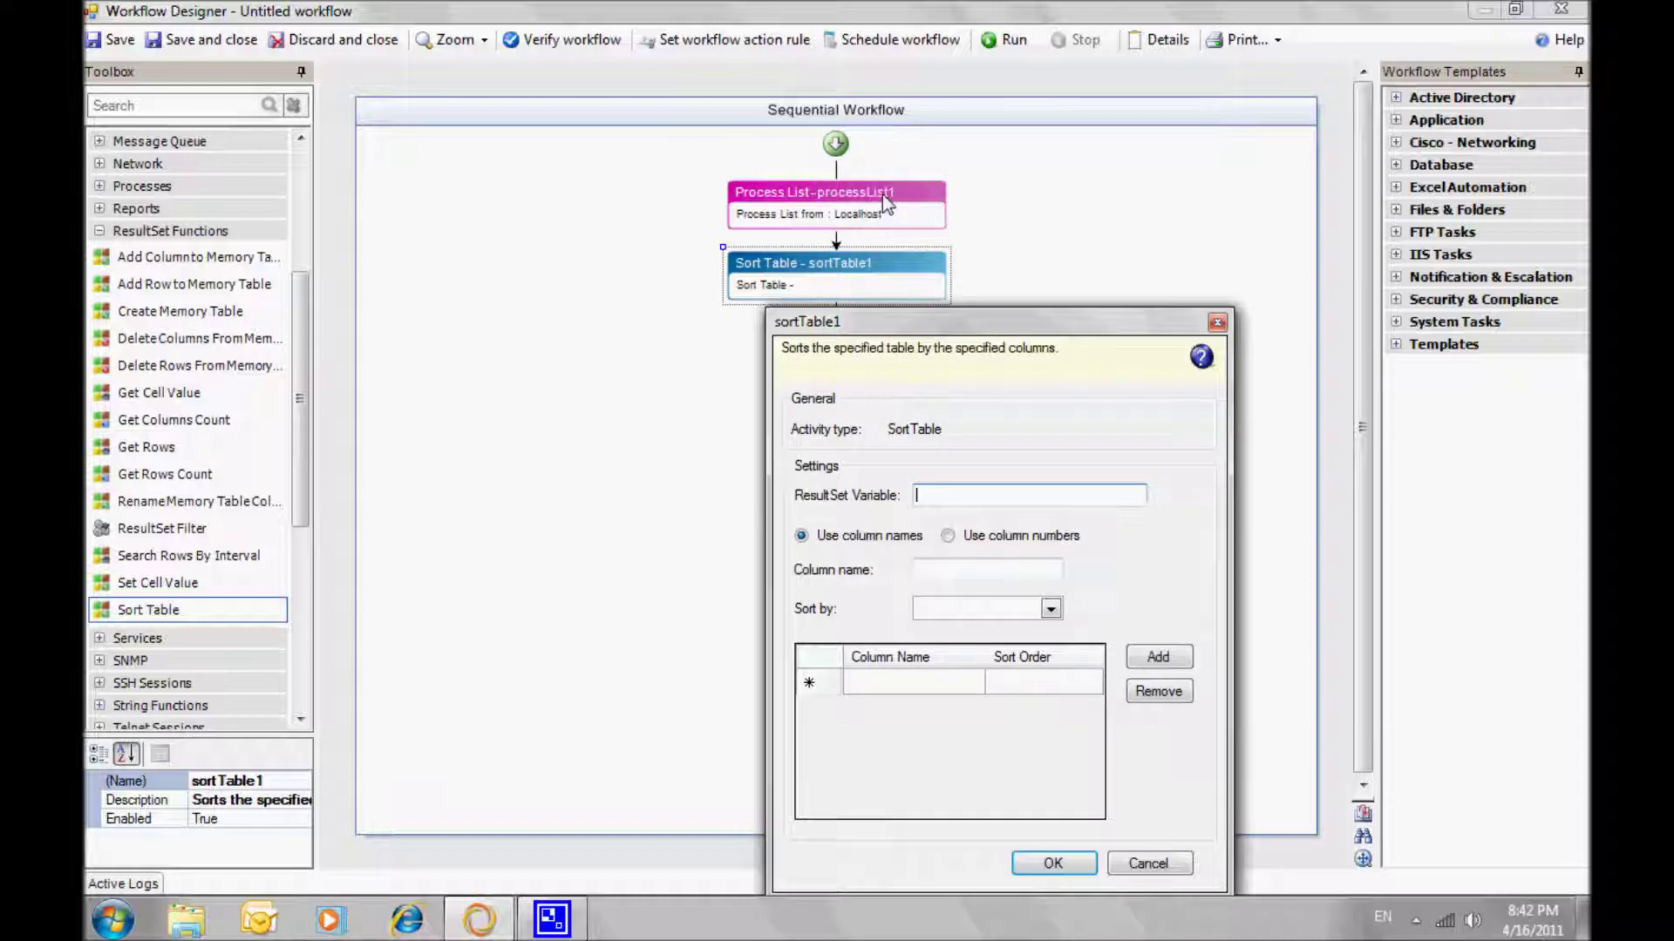
Step: Sort %processList1% by CPU descending, then place a Get Rows step below Sort Table
left_click(946, 495)
type("%processList1%")
left_click(942, 571)
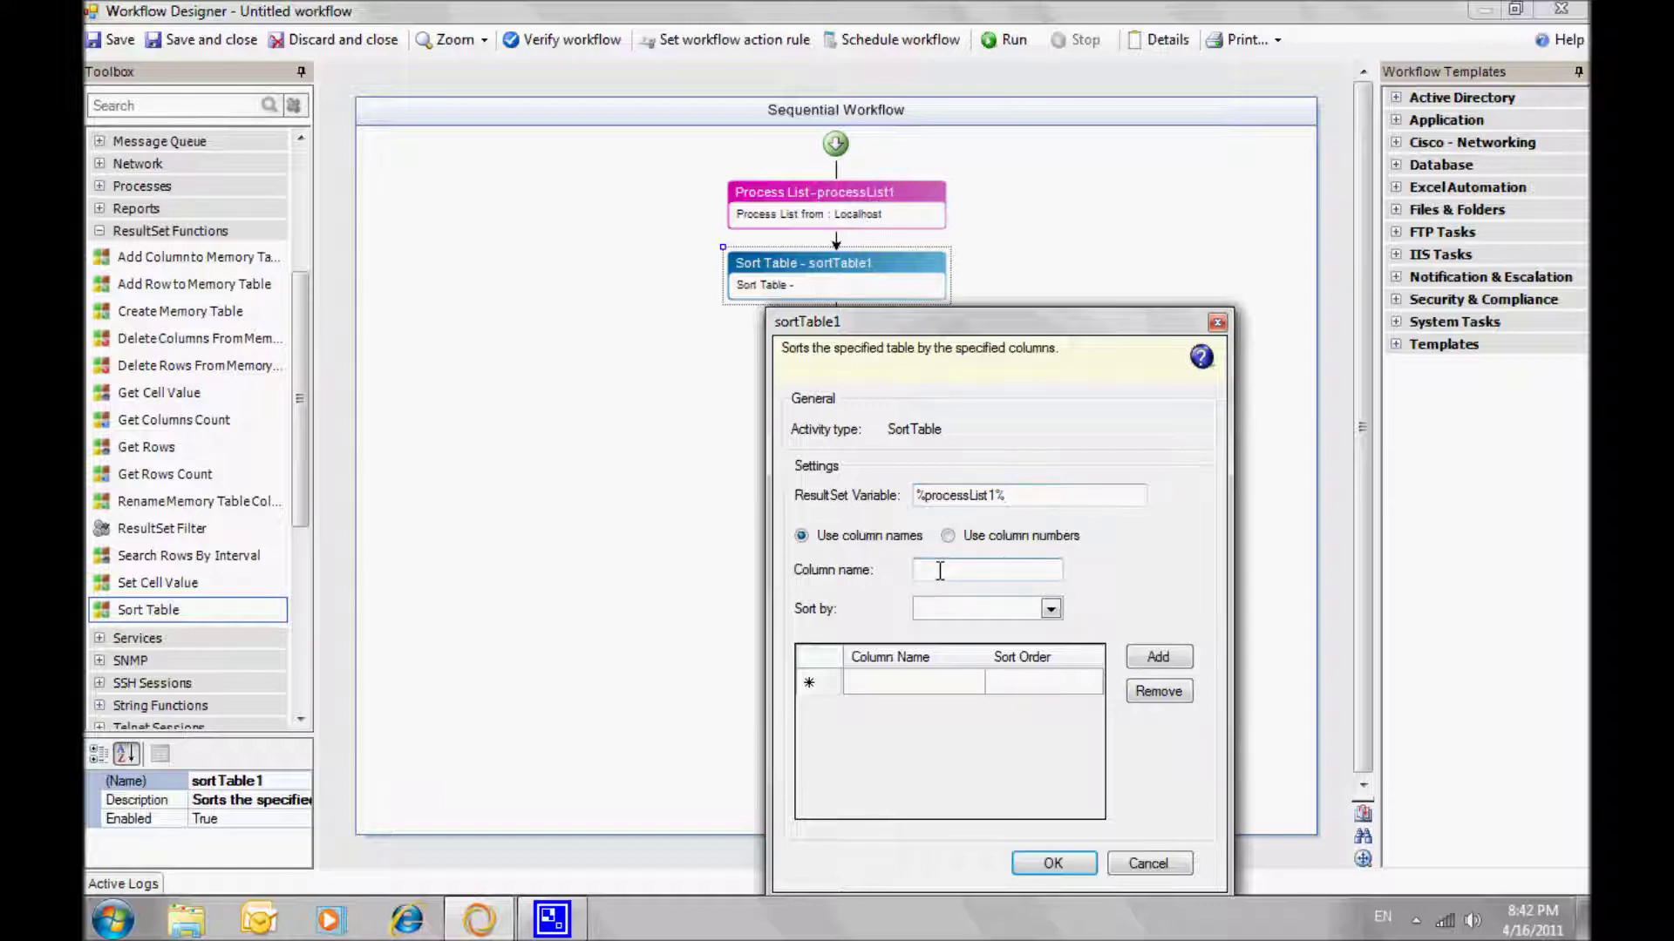
type("CPU")
left_click(1052, 608)
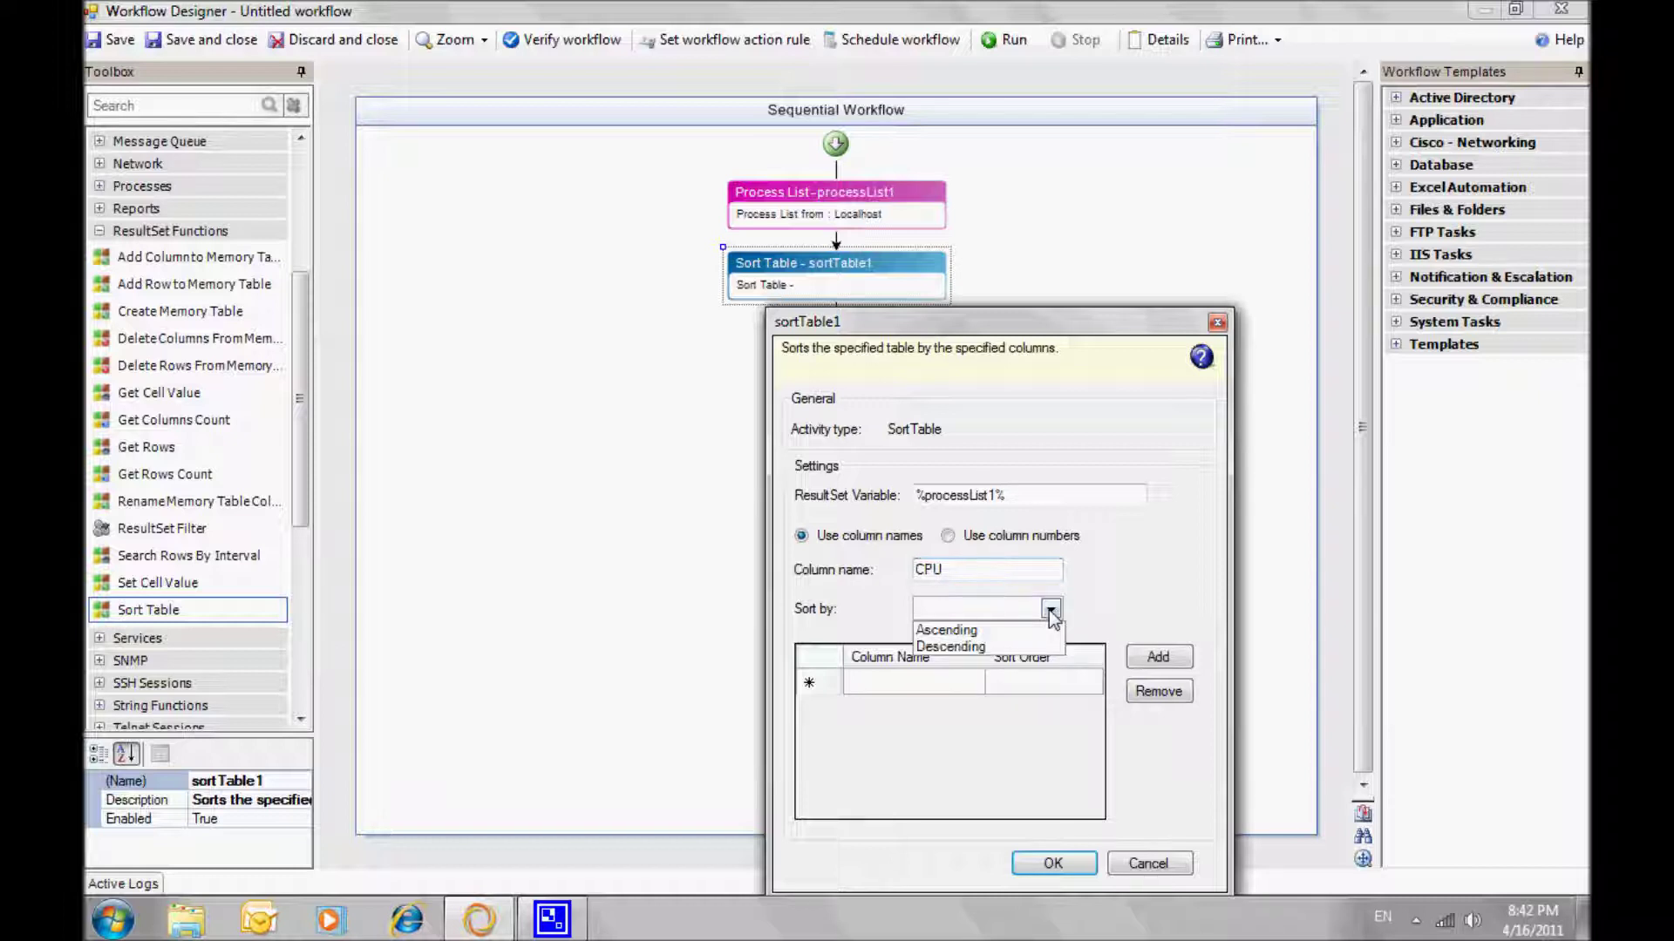
left_click(1036, 647)
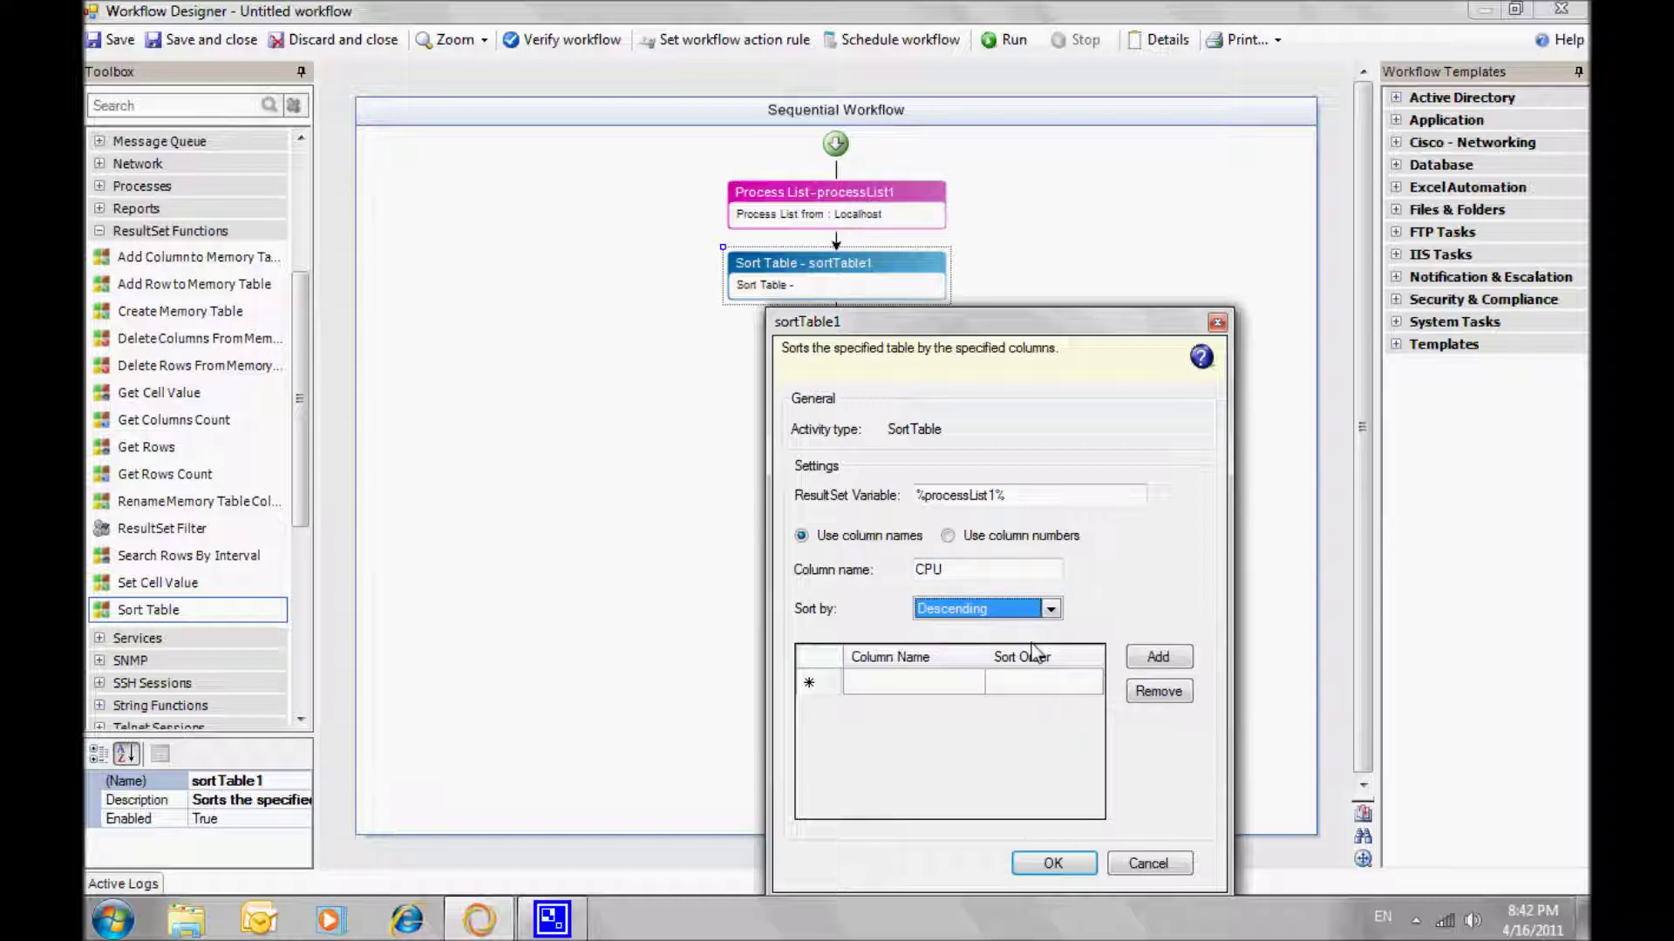
left_click(1151, 662)
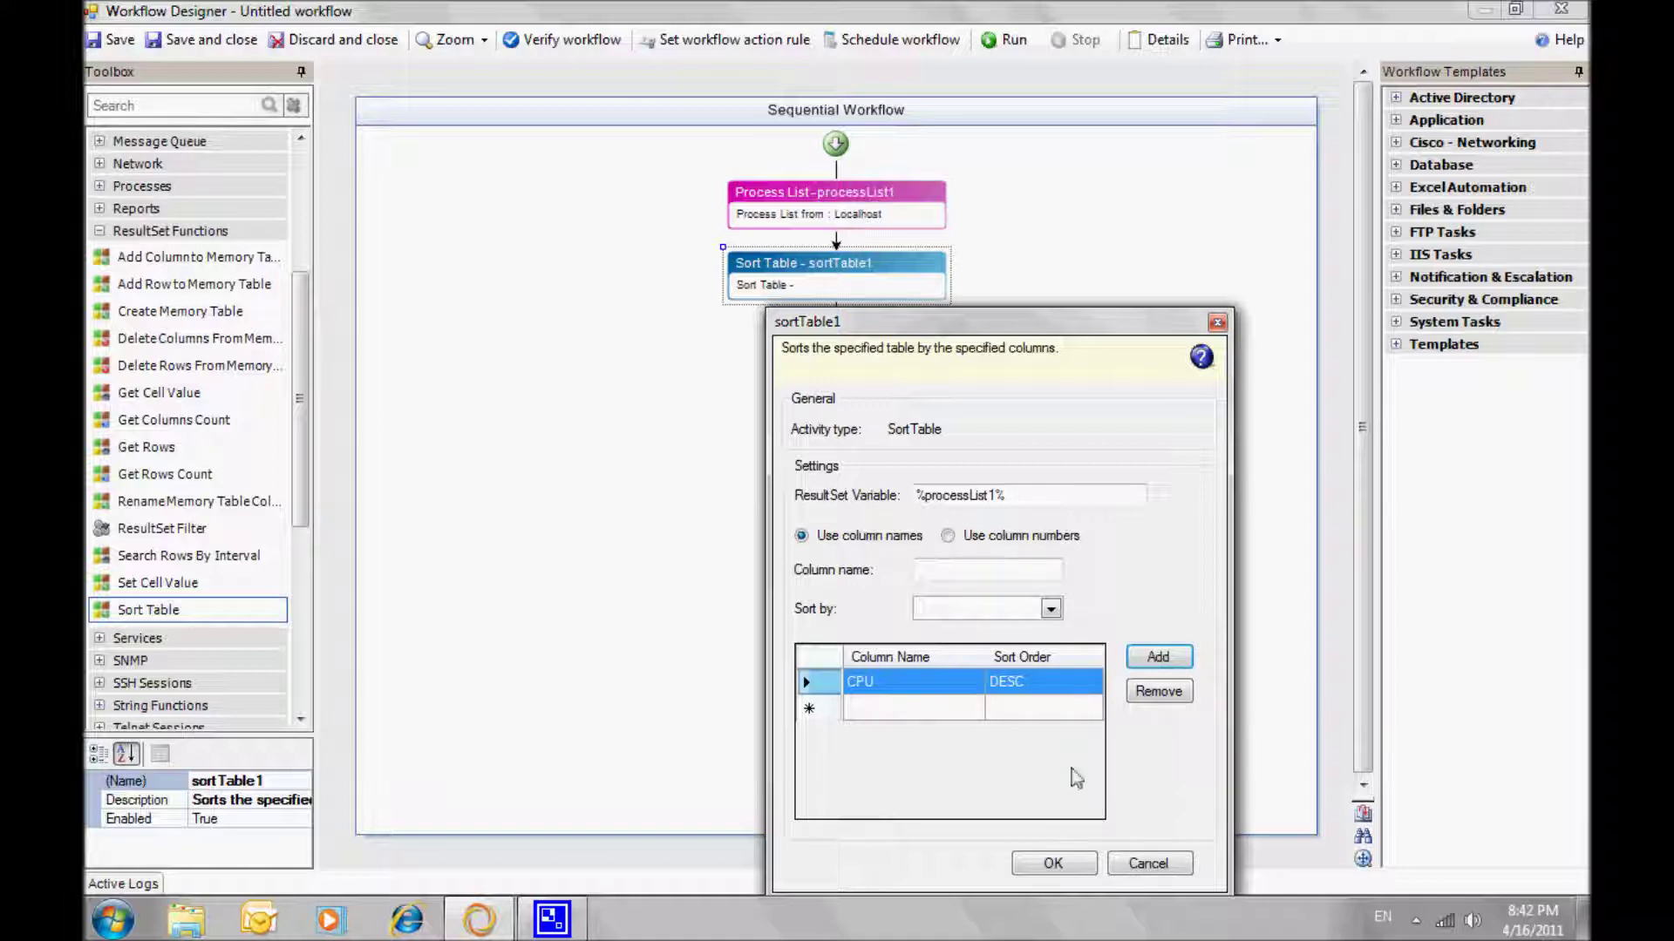
left_click(1053, 865)
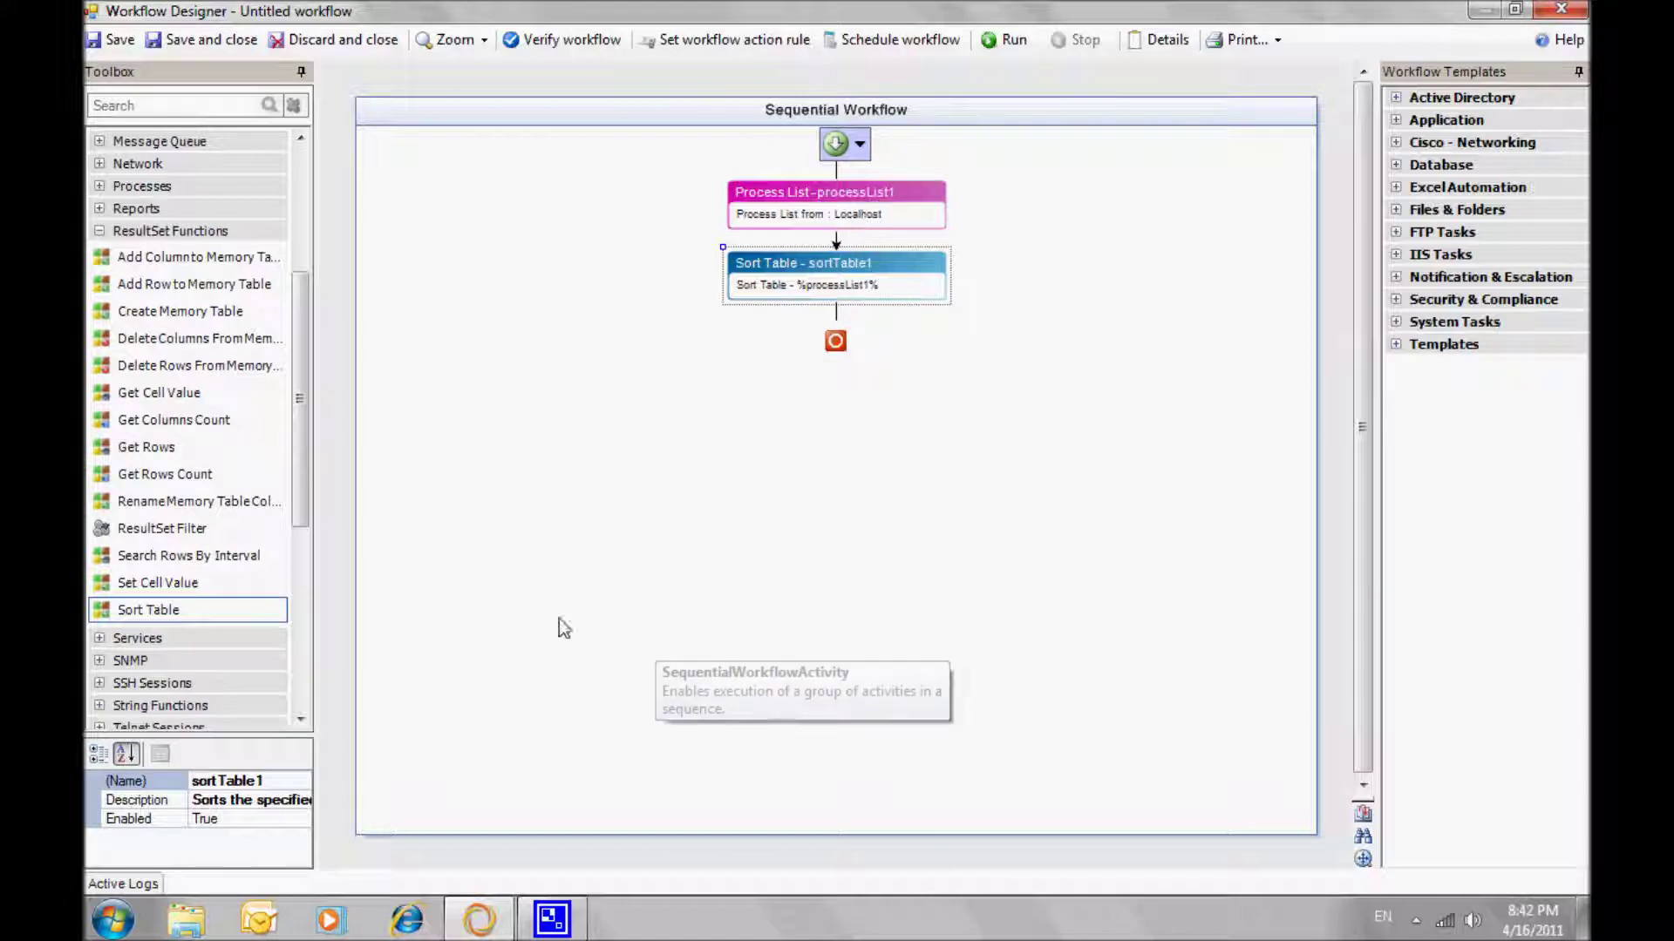
left_click_drag(148, 447, 835, 332)
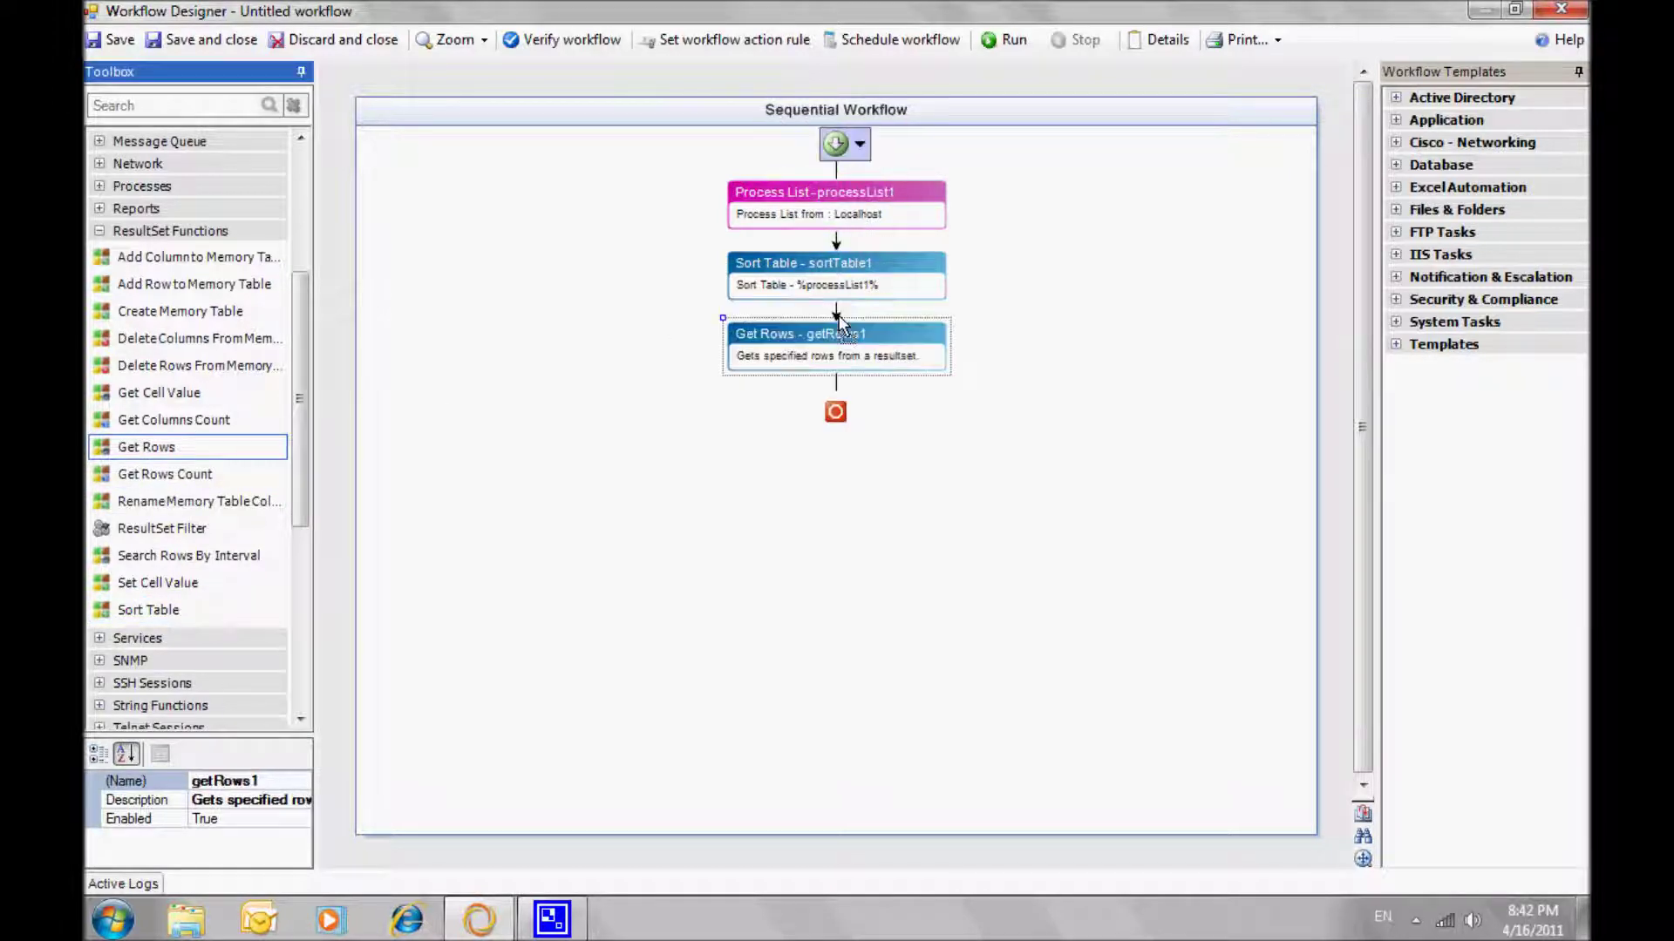
Step: Configure Get Rows to take rows 1,2,3,4,5 from %sortTable1%
double_click(867, 344)
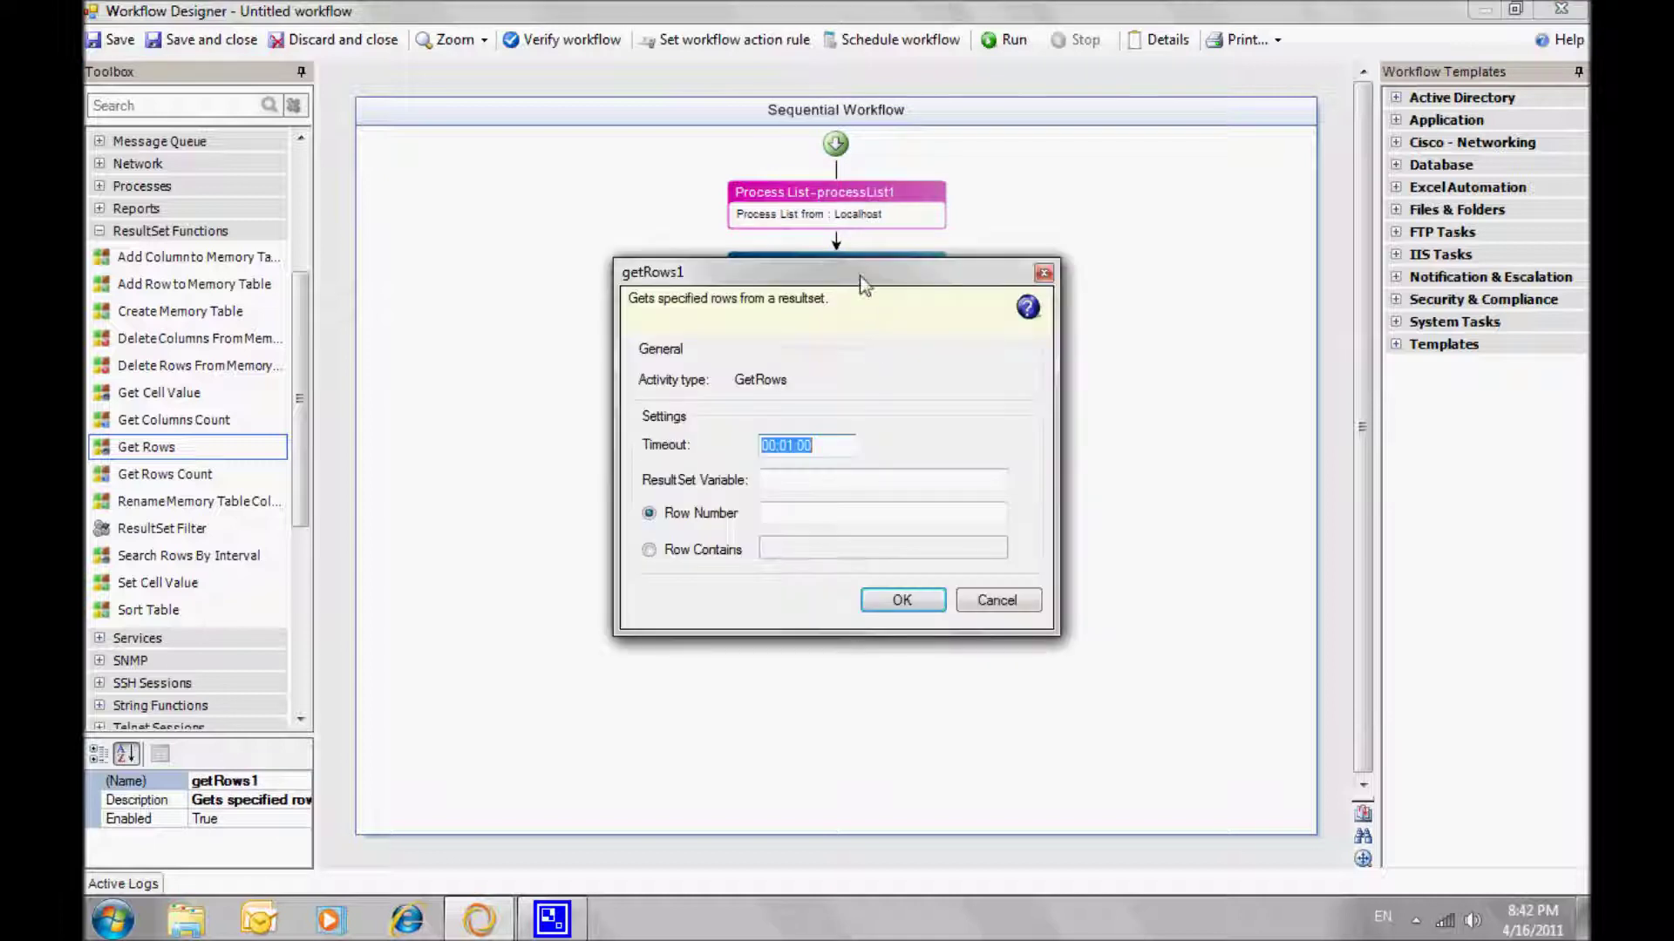
left_click_drag(860, 275, 1026, 412)
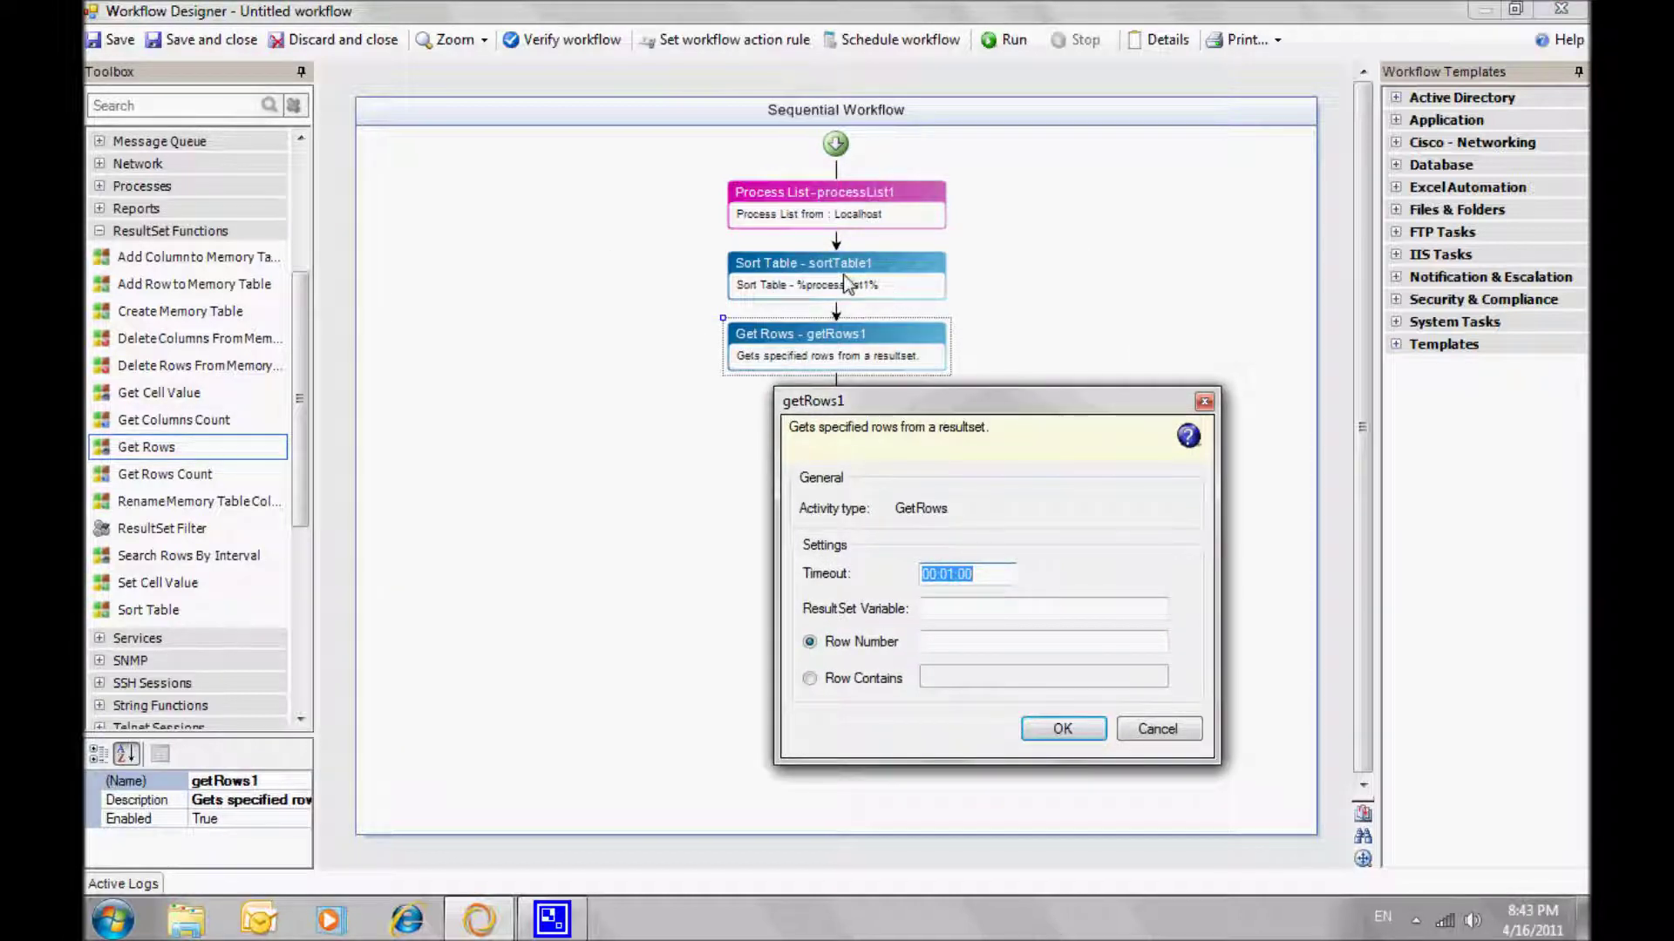
left_click(968, 609)
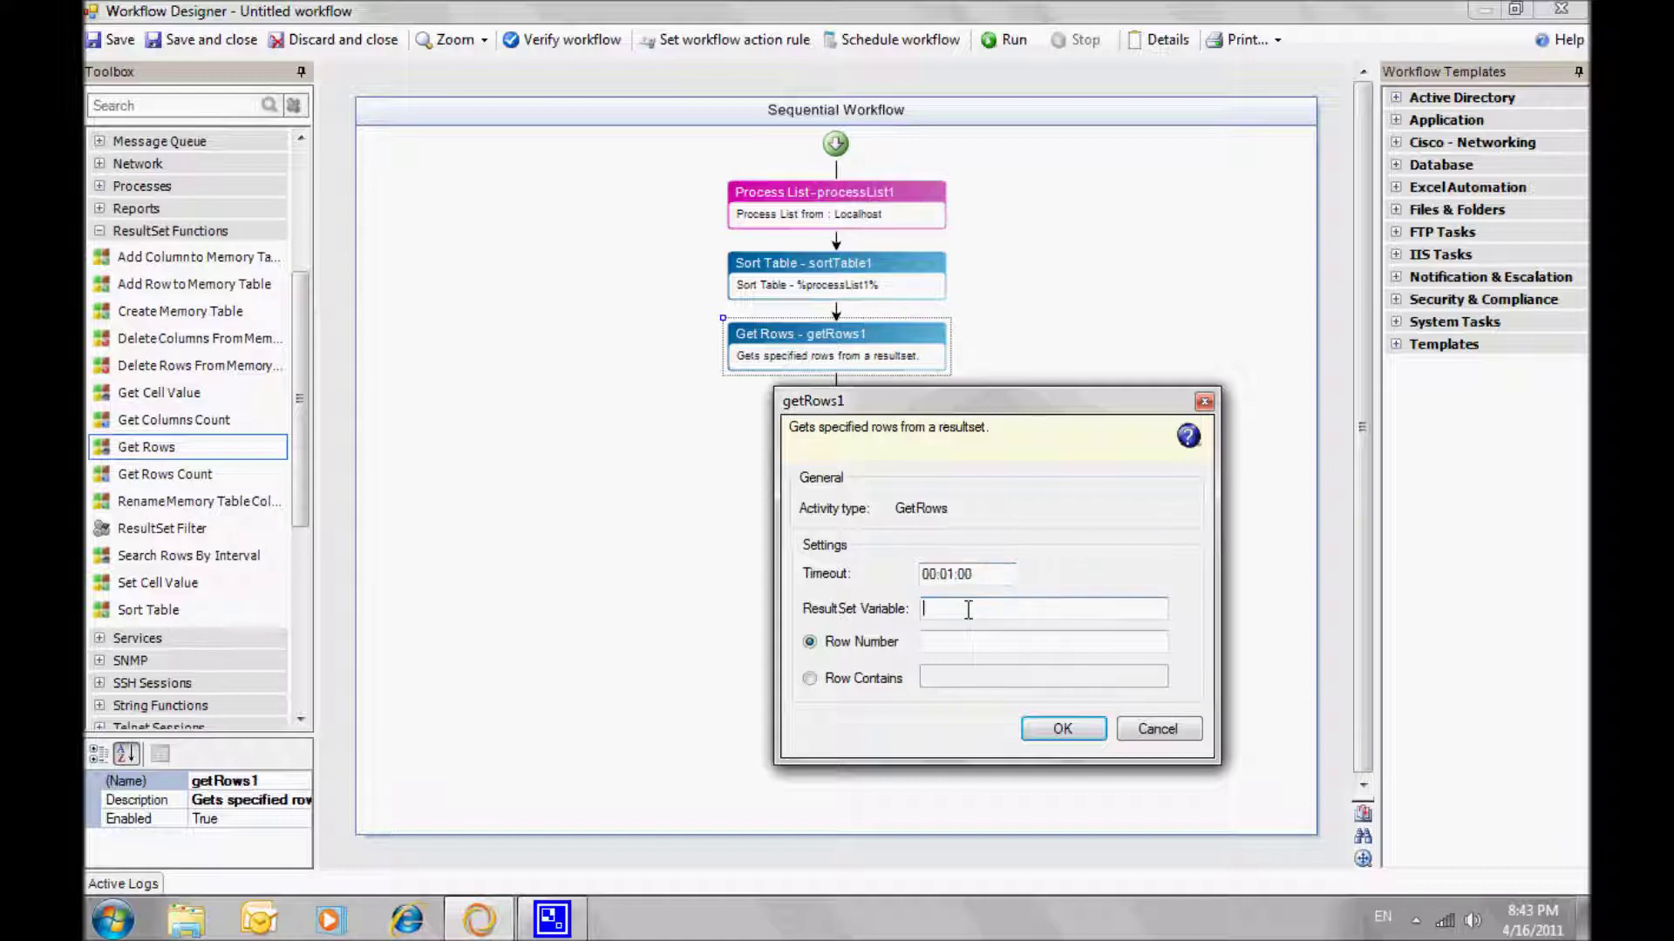
type("%sortTable1%")
left_click(953, 645)
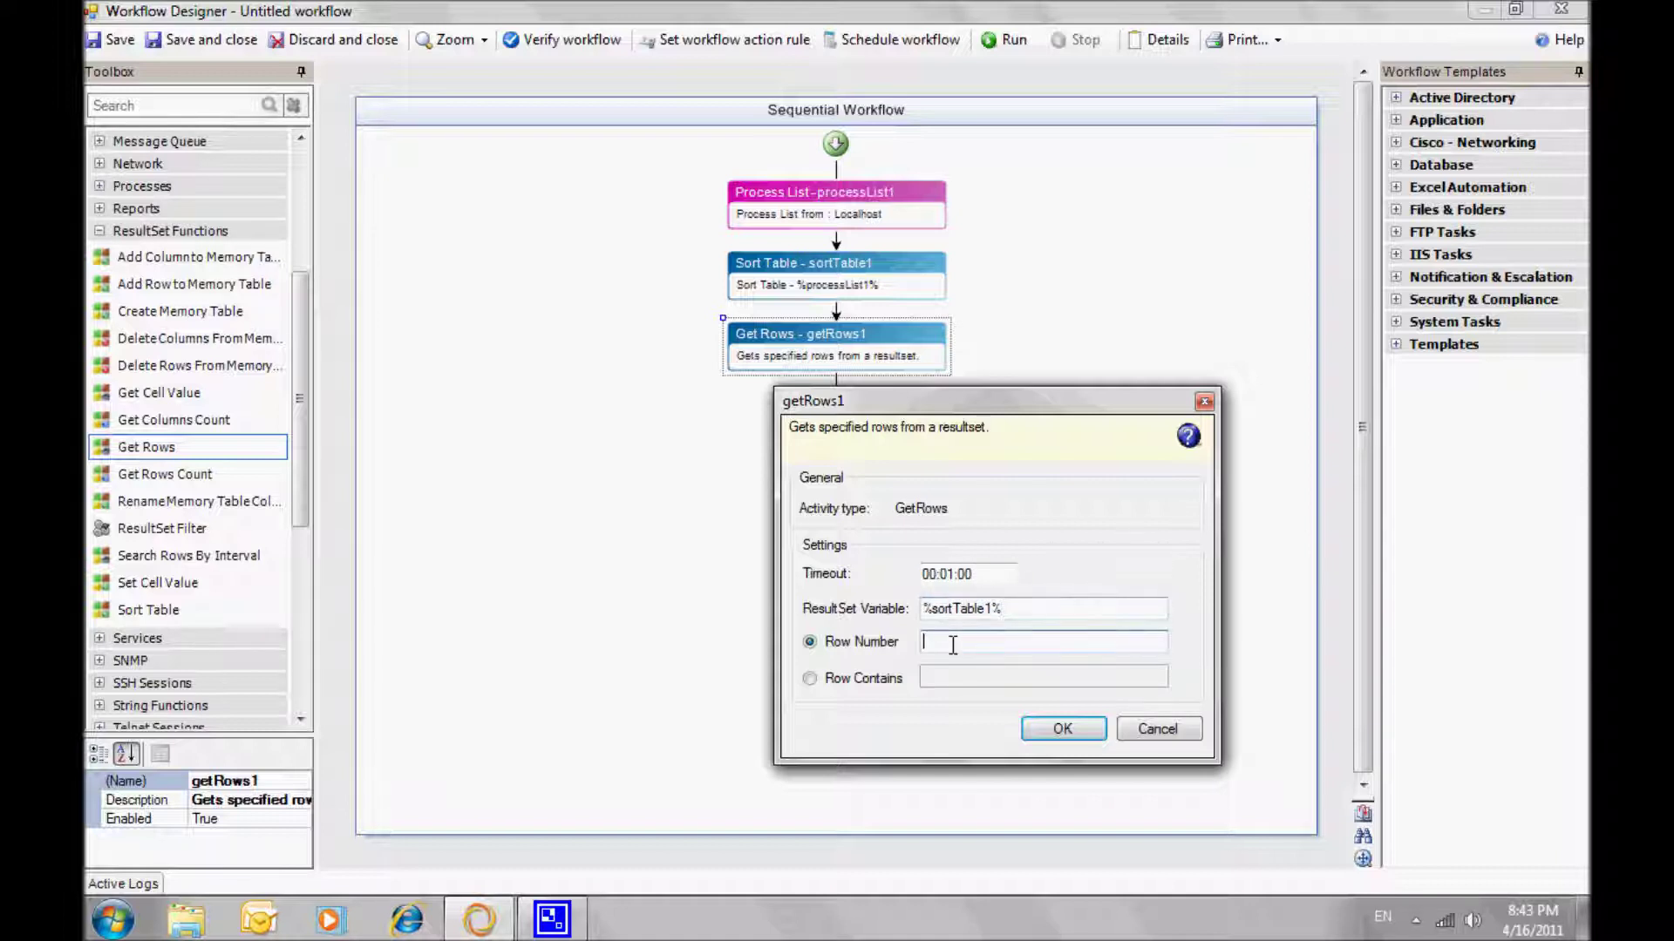
type("1,2,3,4,5")
left_click(1057, 731)
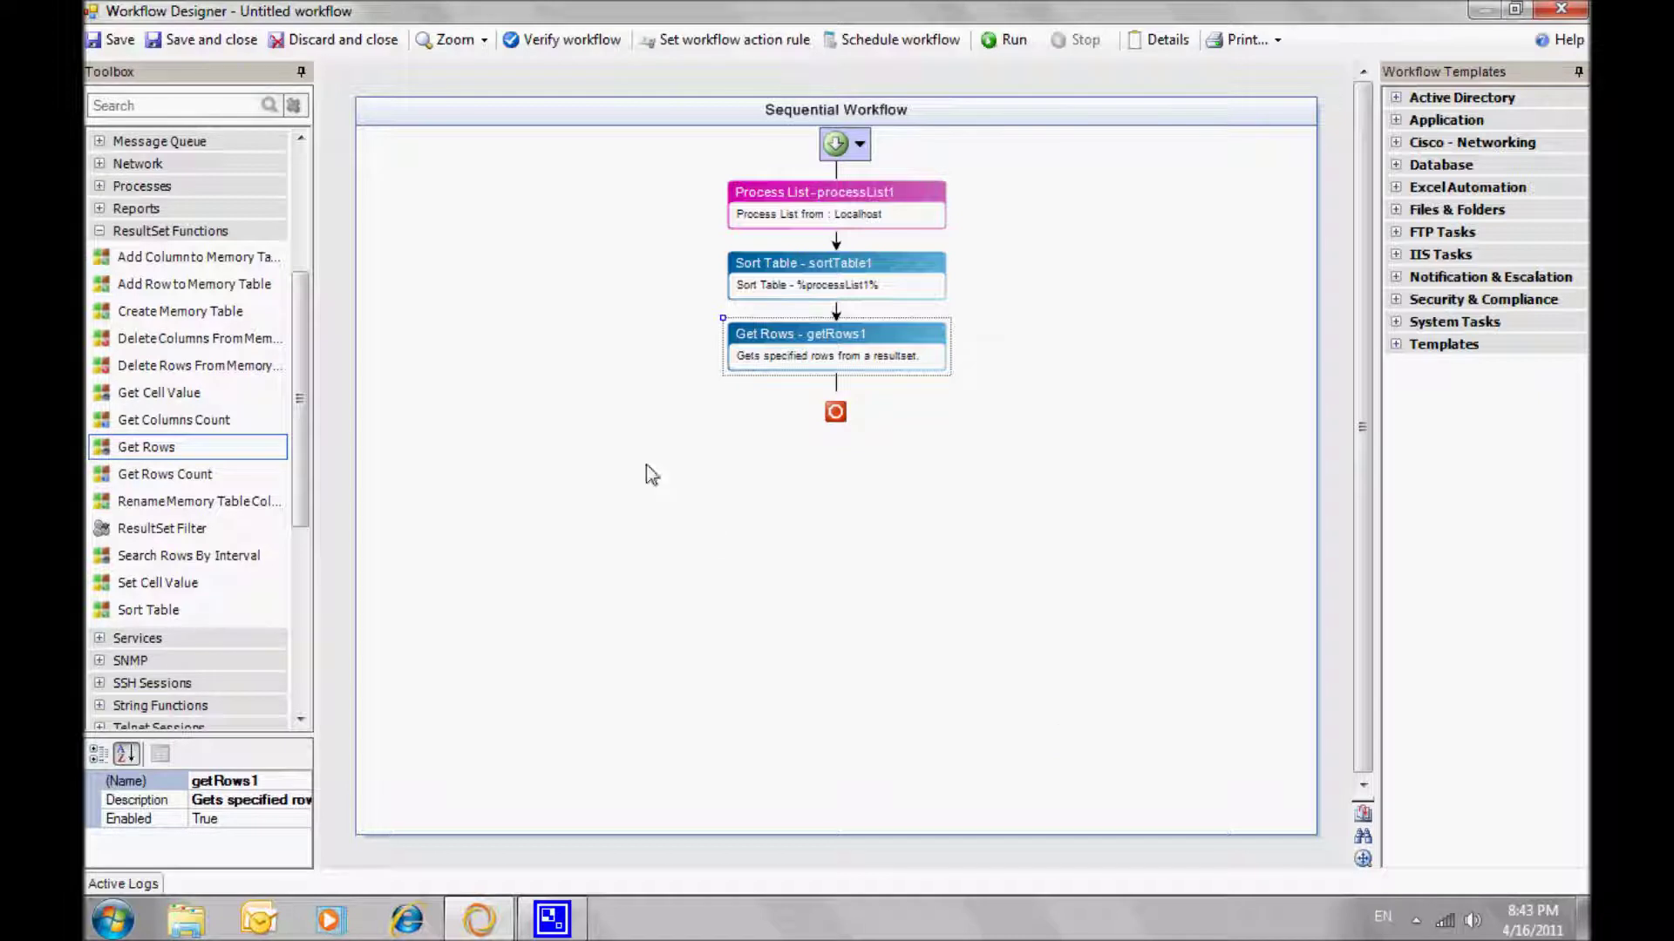
left_click(97, 231)
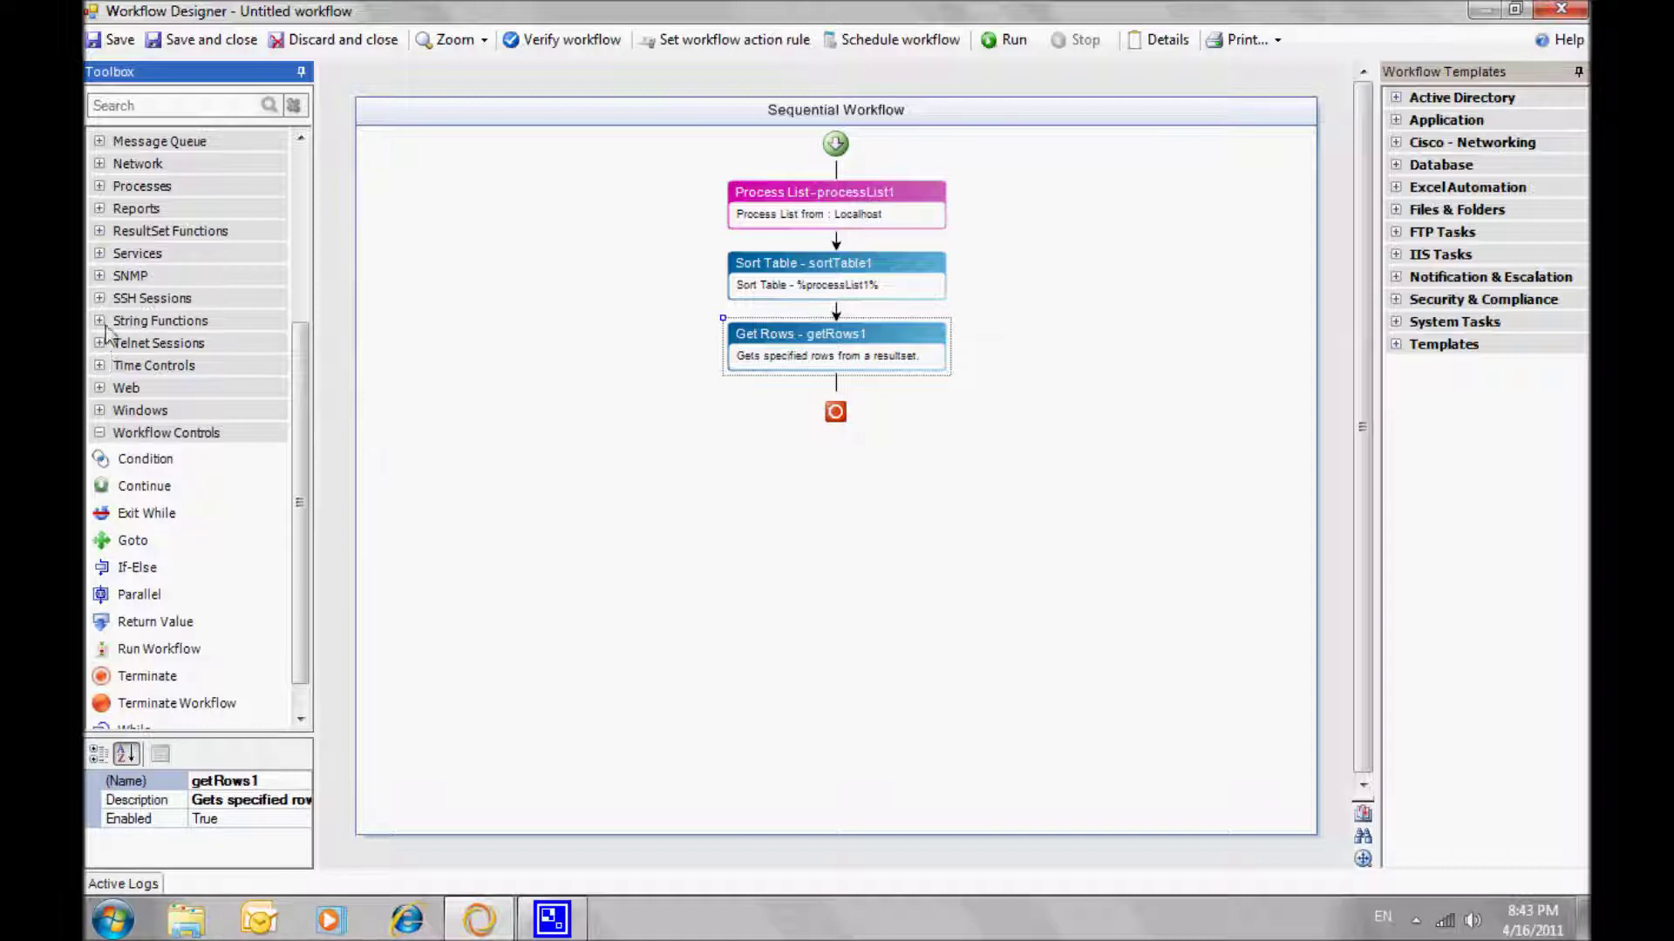
Step: Add a Convert to HTML Table step after Get Rows that converts %getRows1%
left_click_drag(305, 353, 305, 279)
left_click(100, 240)
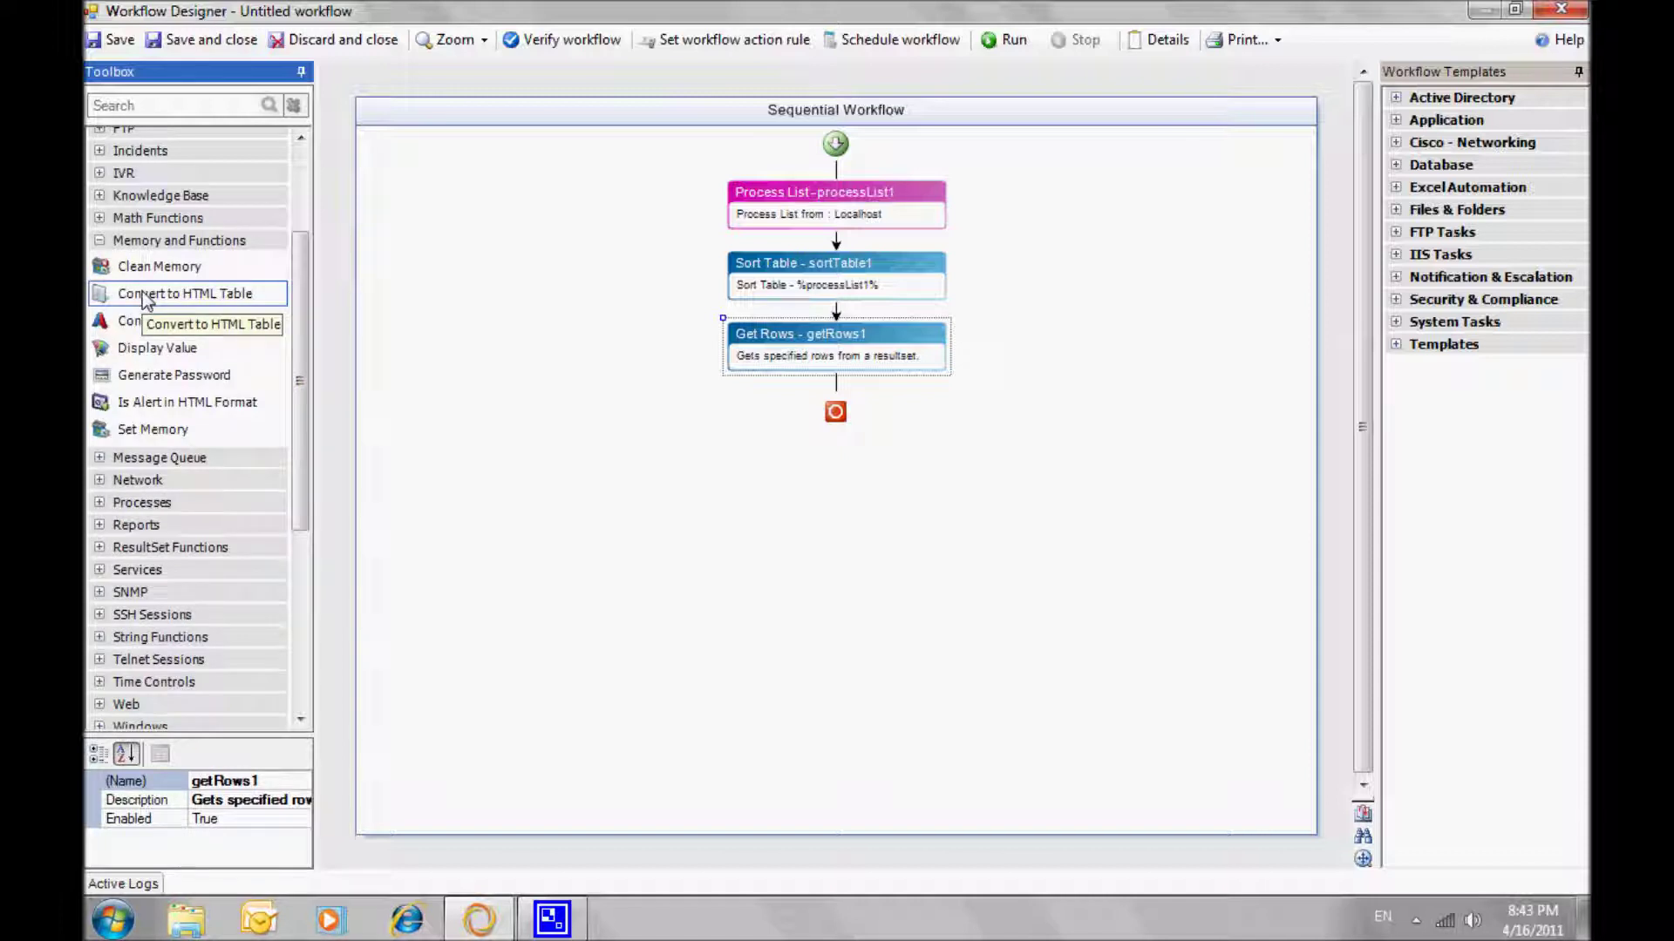
left_click_drag(145, 299, 839, 390)
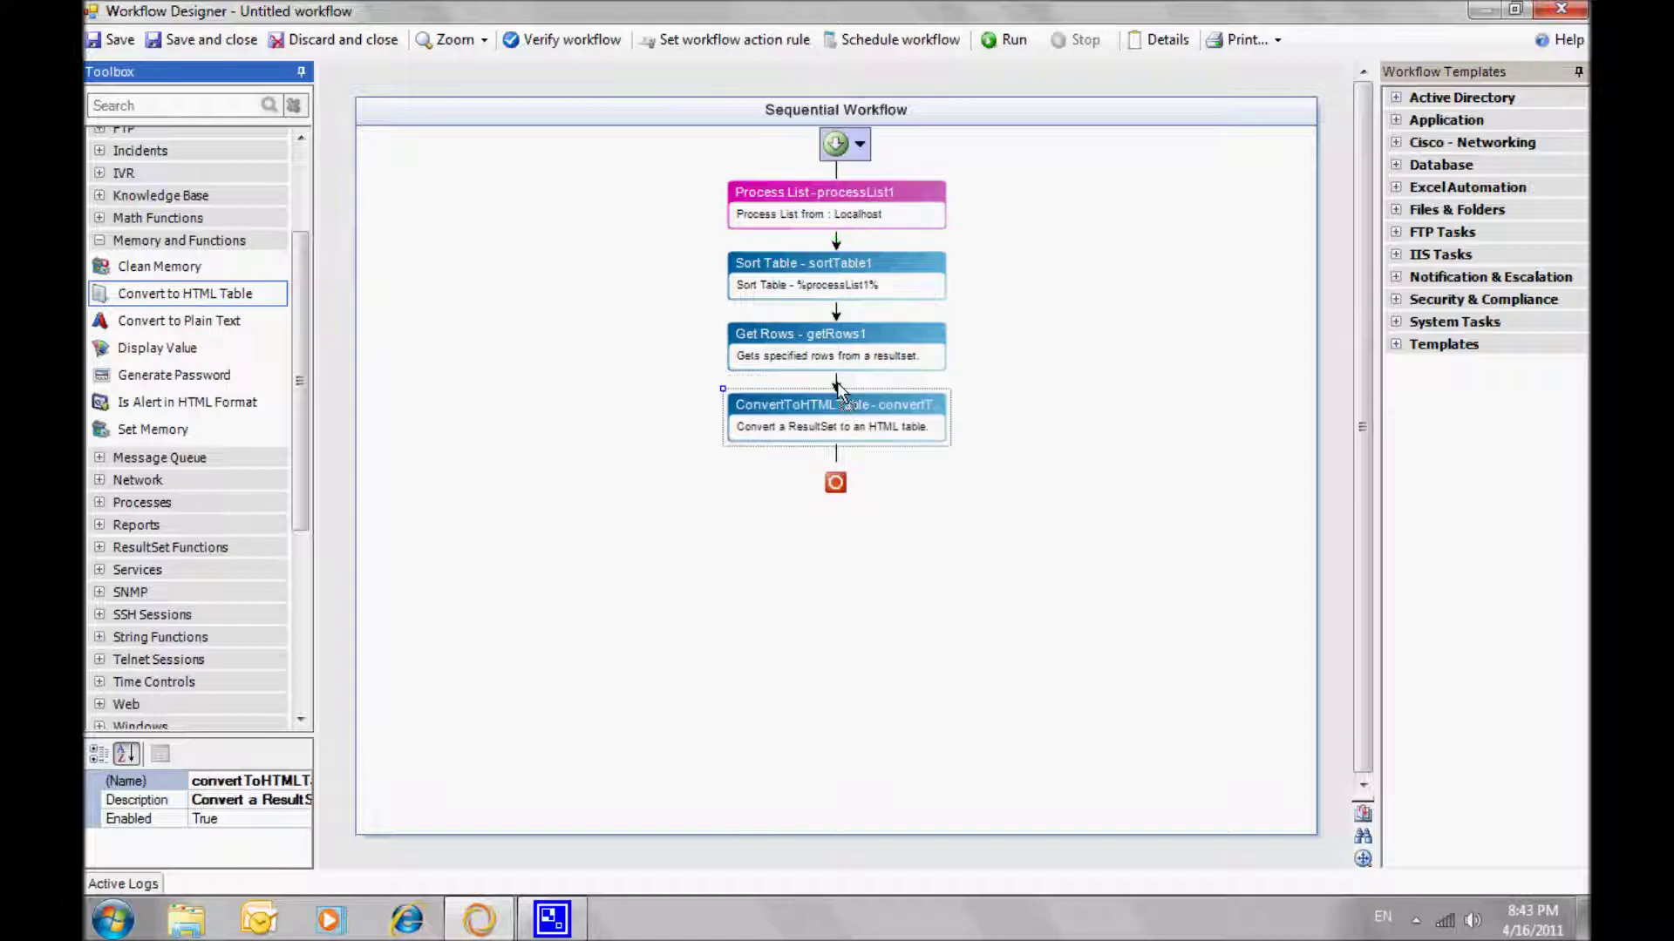
left_click_drag(860, 339, 877, 489)
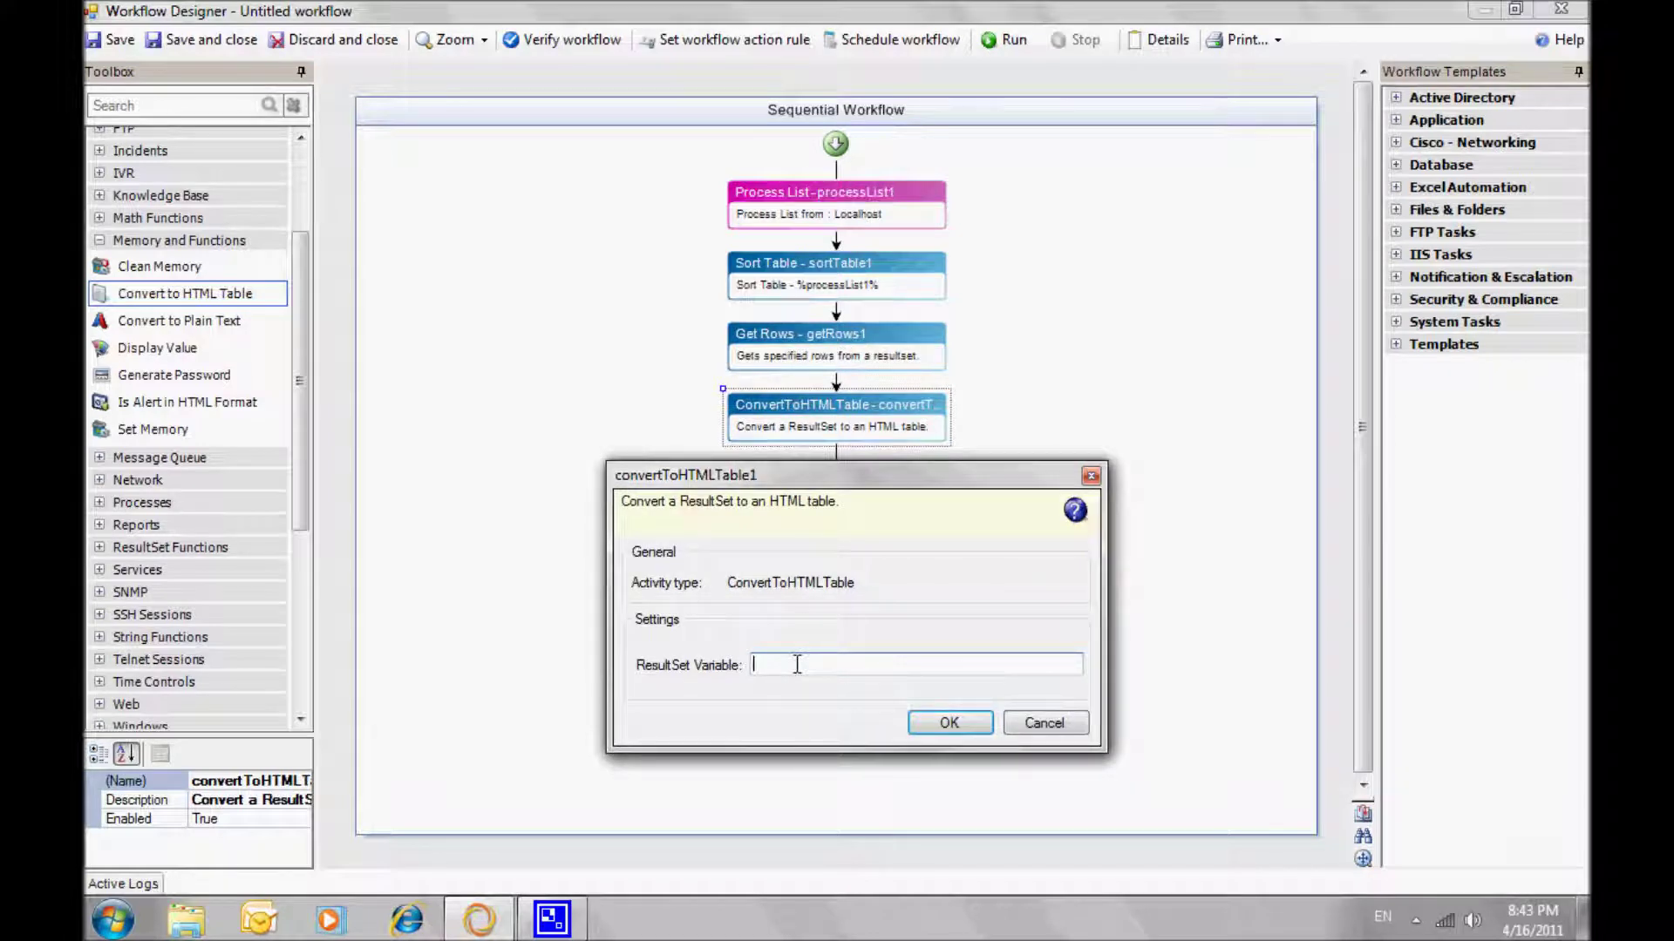
type("%getRows1%")
left_click(948, 726)
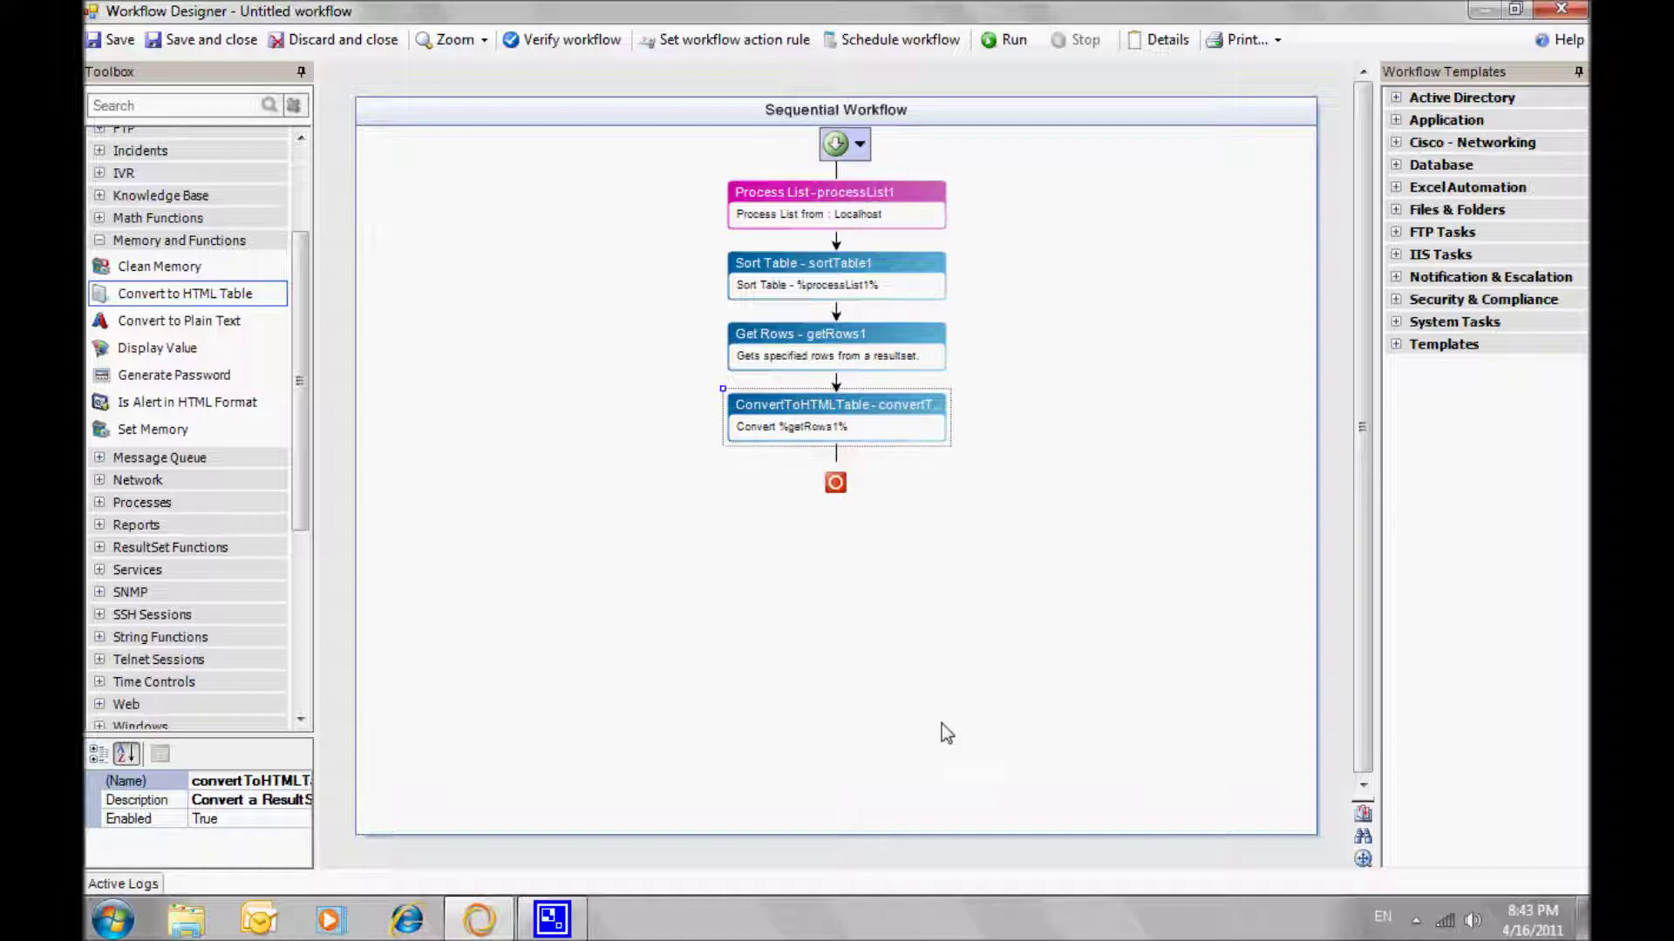
Step: Add a Send Email step after the HTML conversion and choose the recipient user
left_click(99, 239)
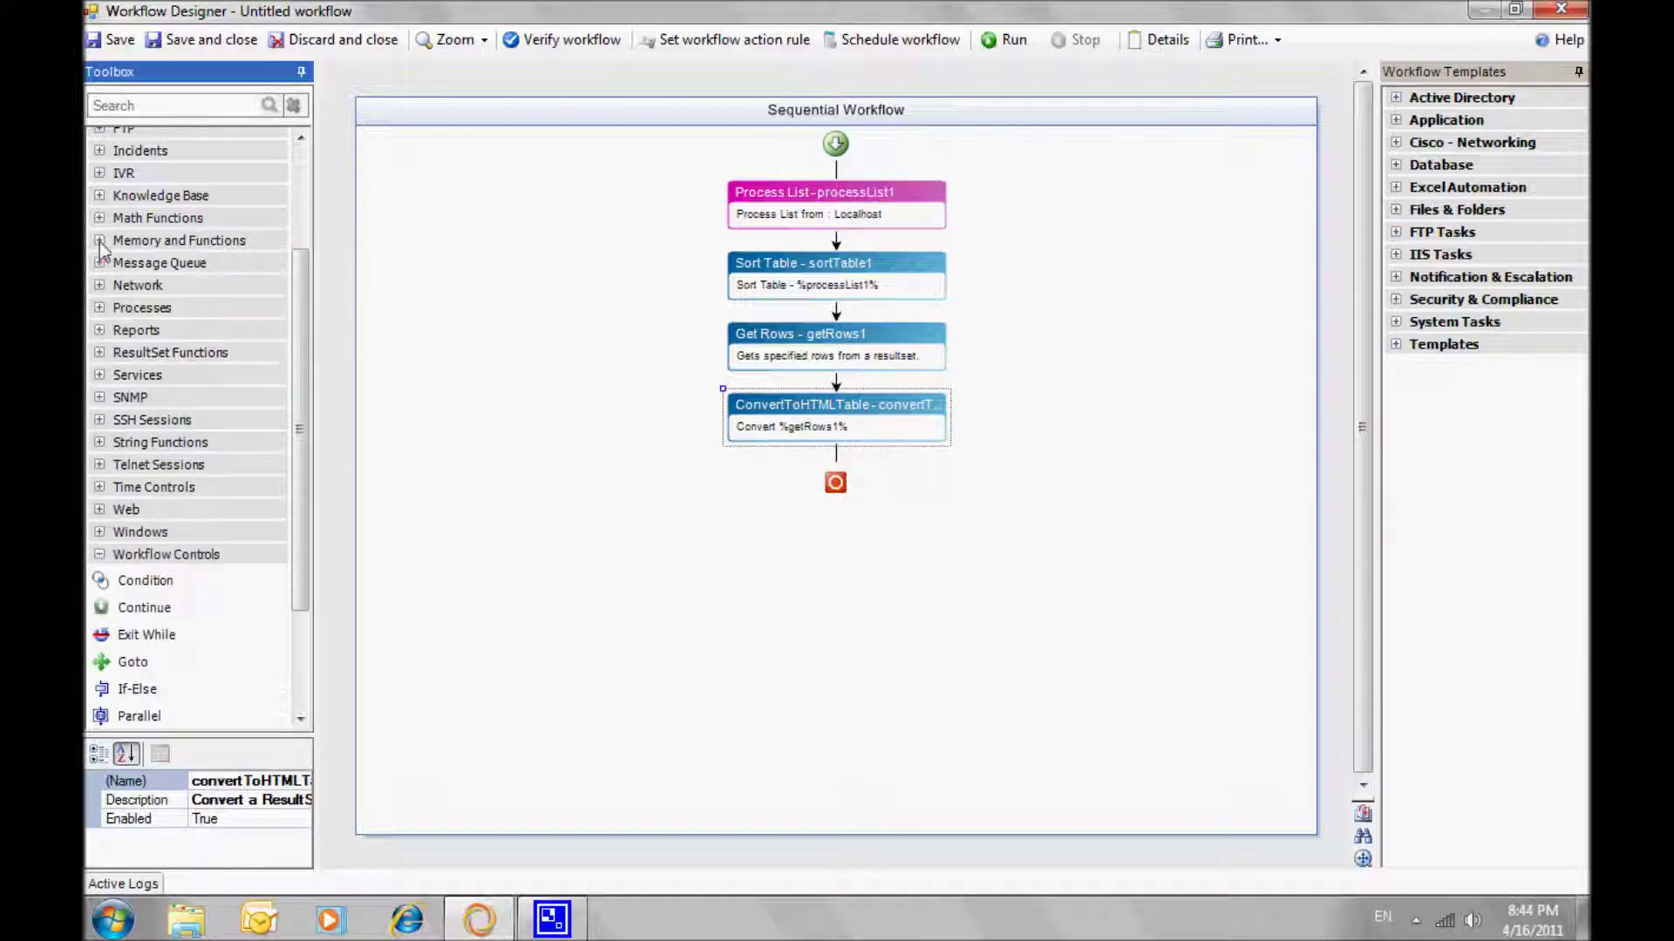
left_click_drag(299, 305, 301, 174)
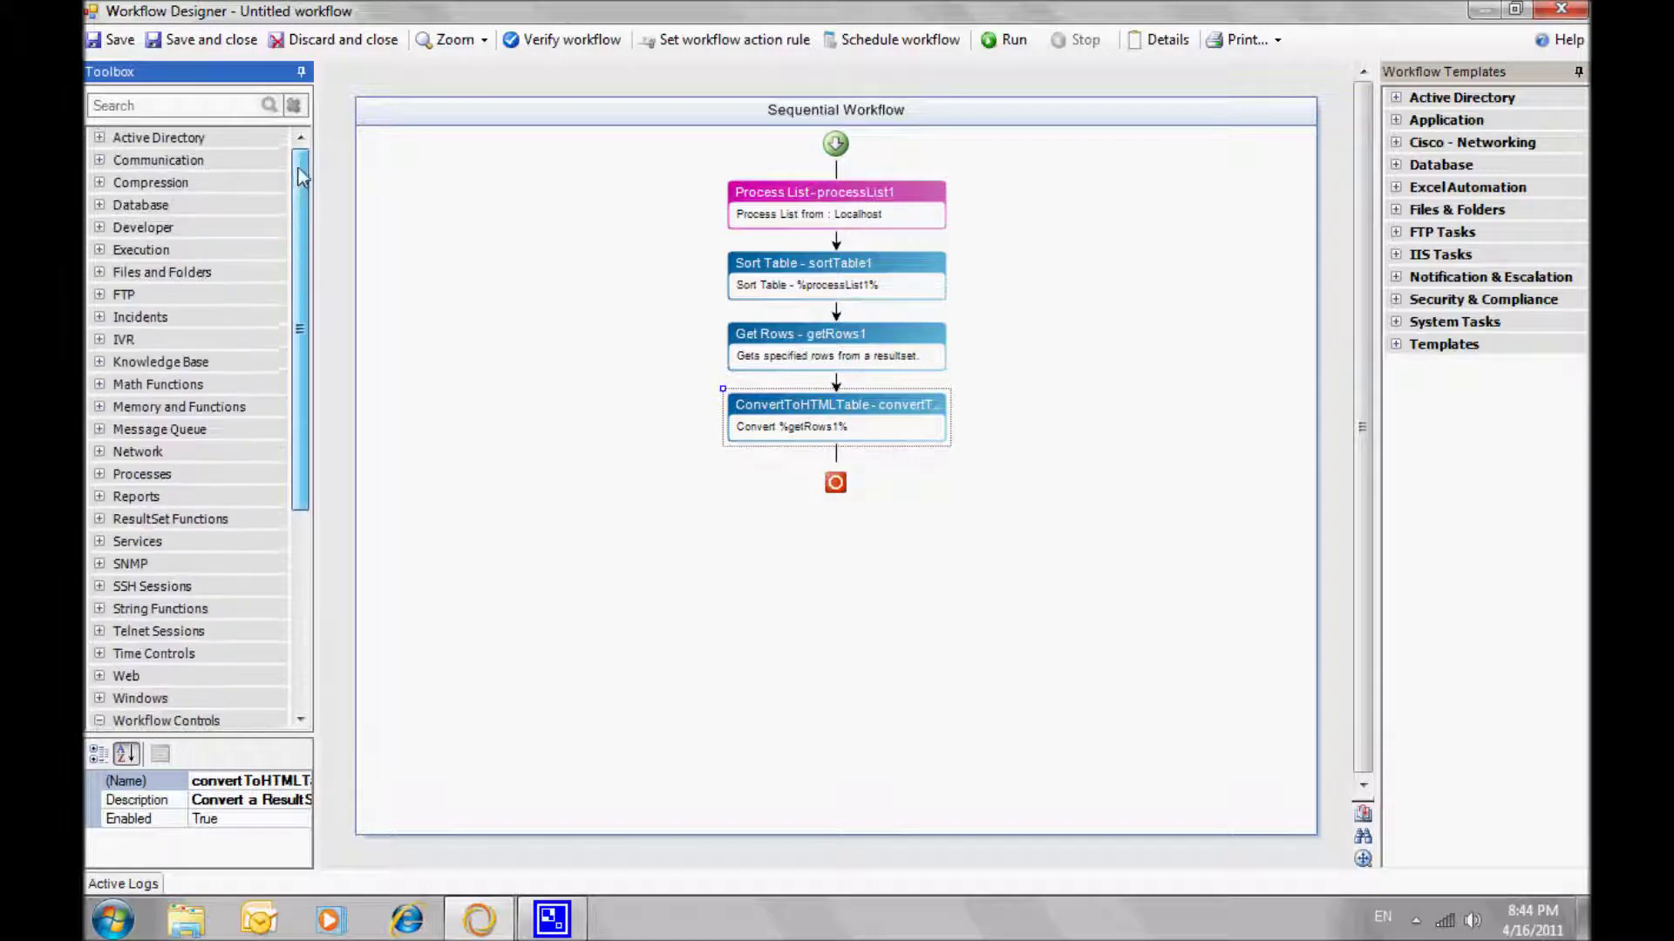
left_click(99, 160)
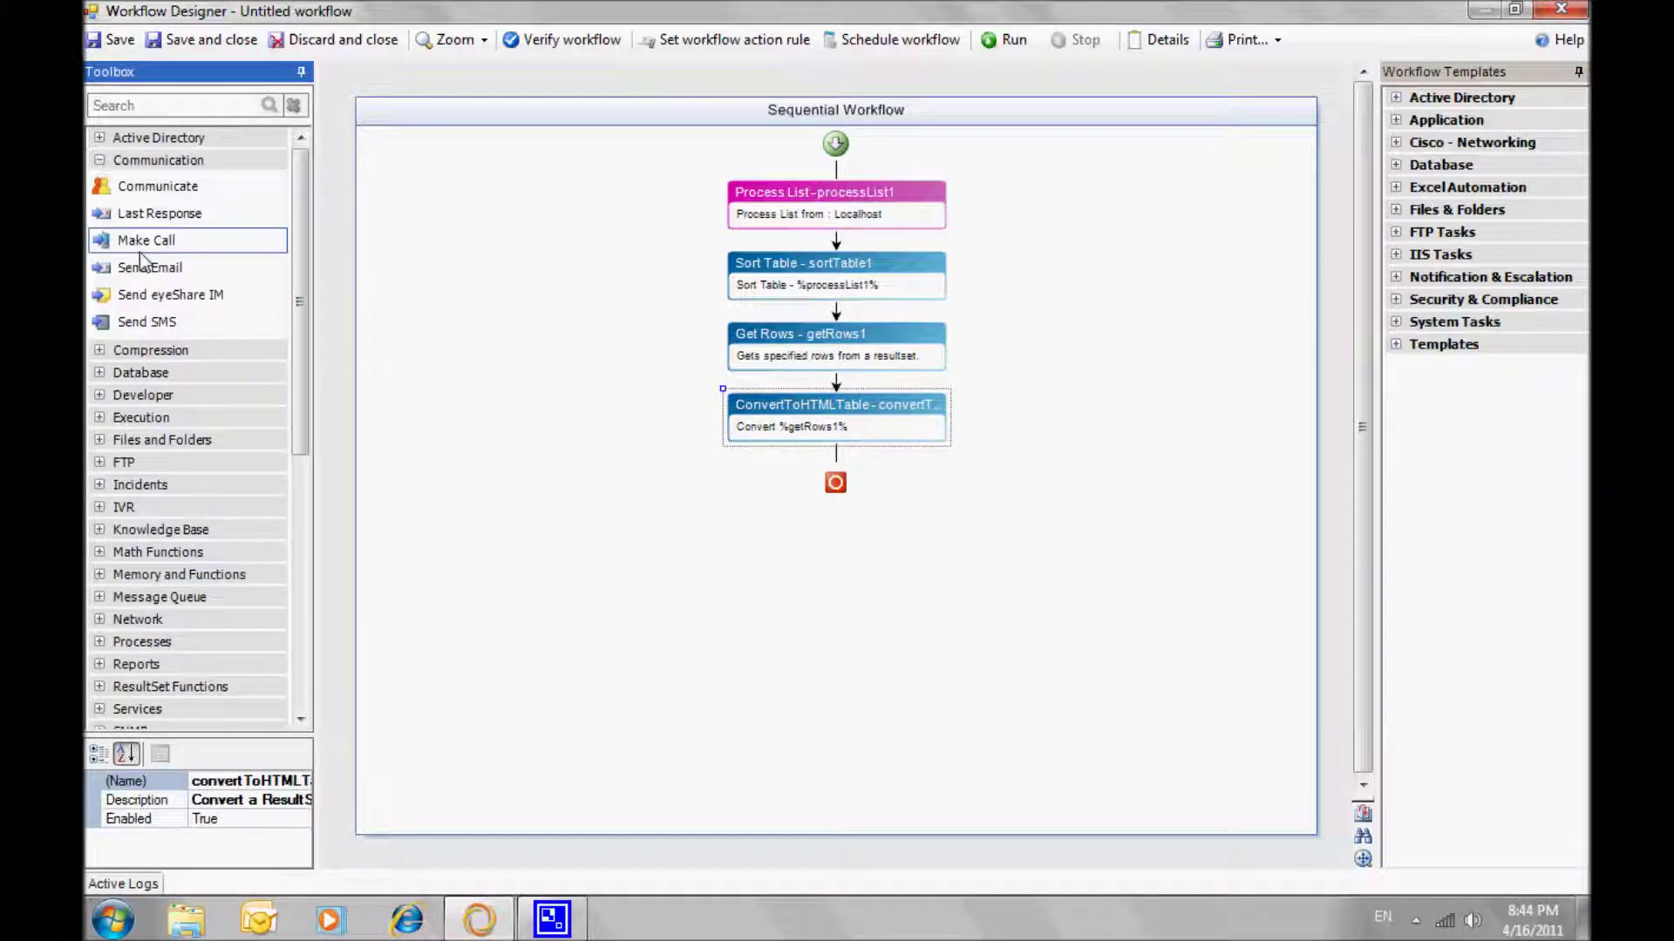
left_click_drag(143, 271, 839, 456)
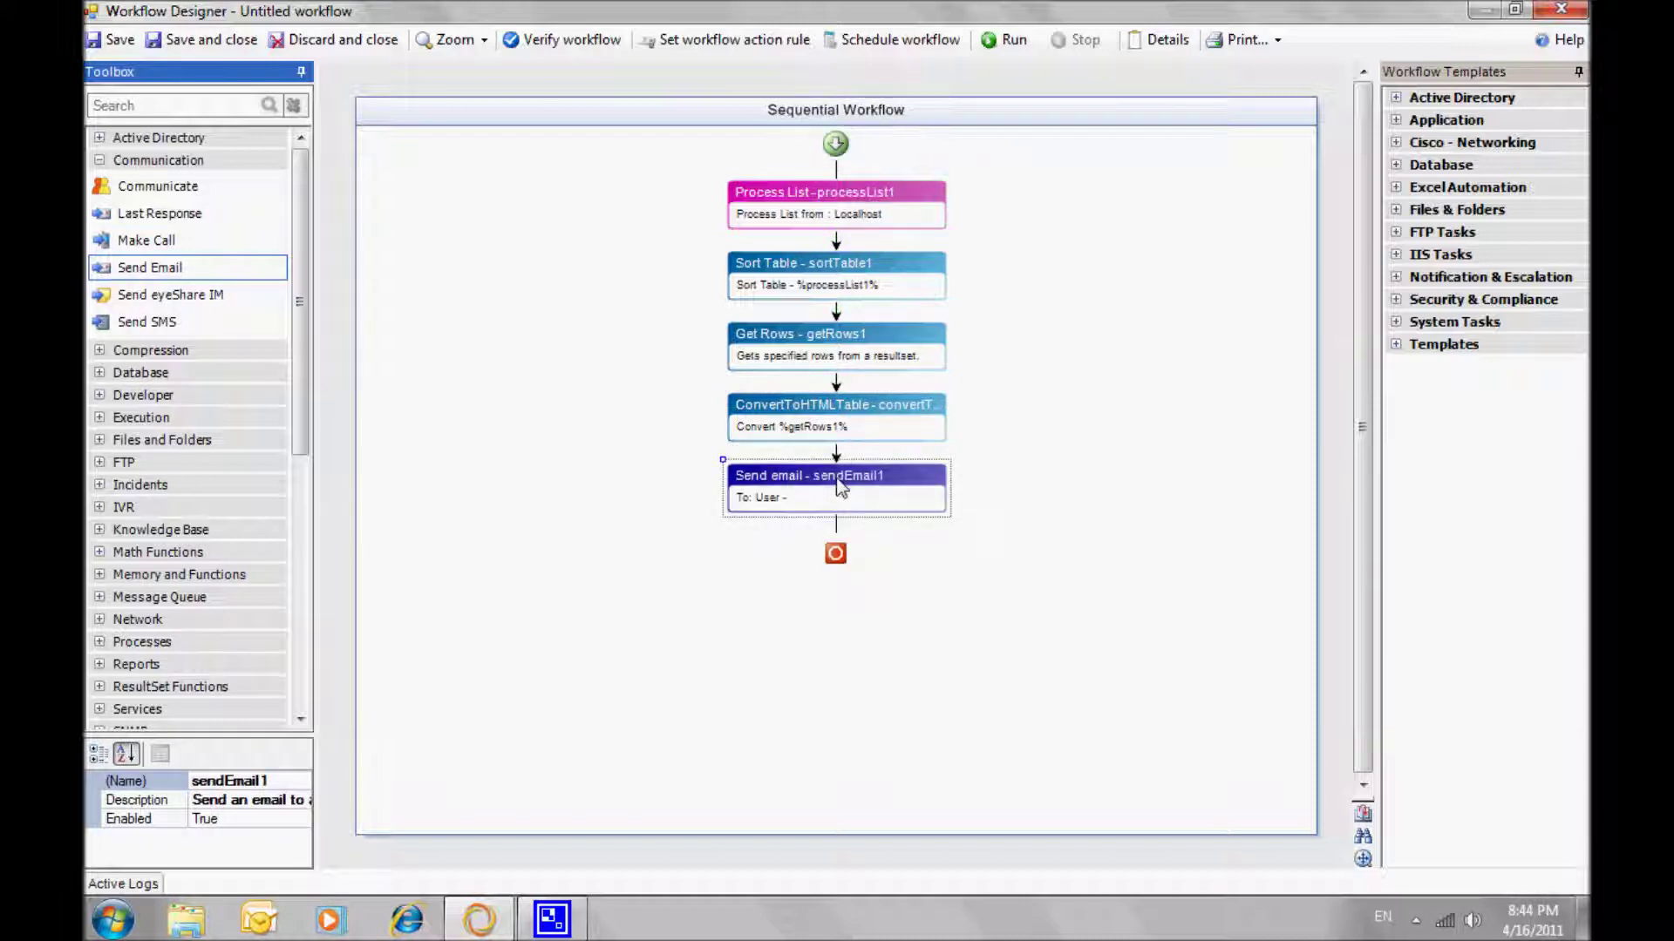
double_click(845, 488)
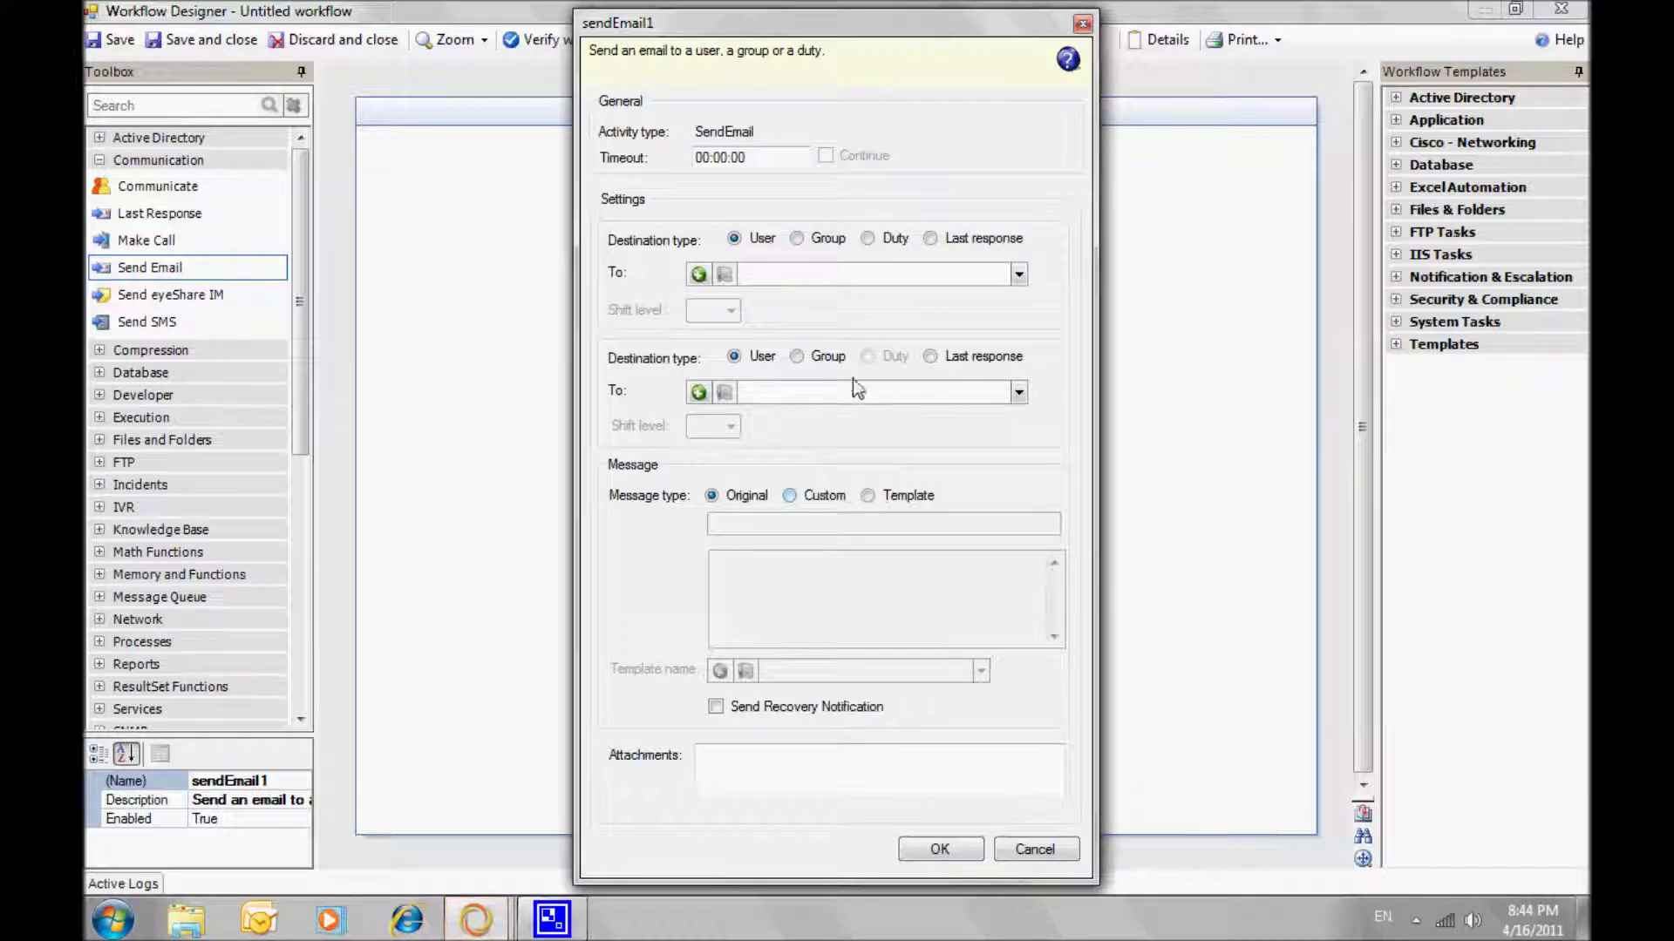
left_click_drag(792, 21, 428, 8)
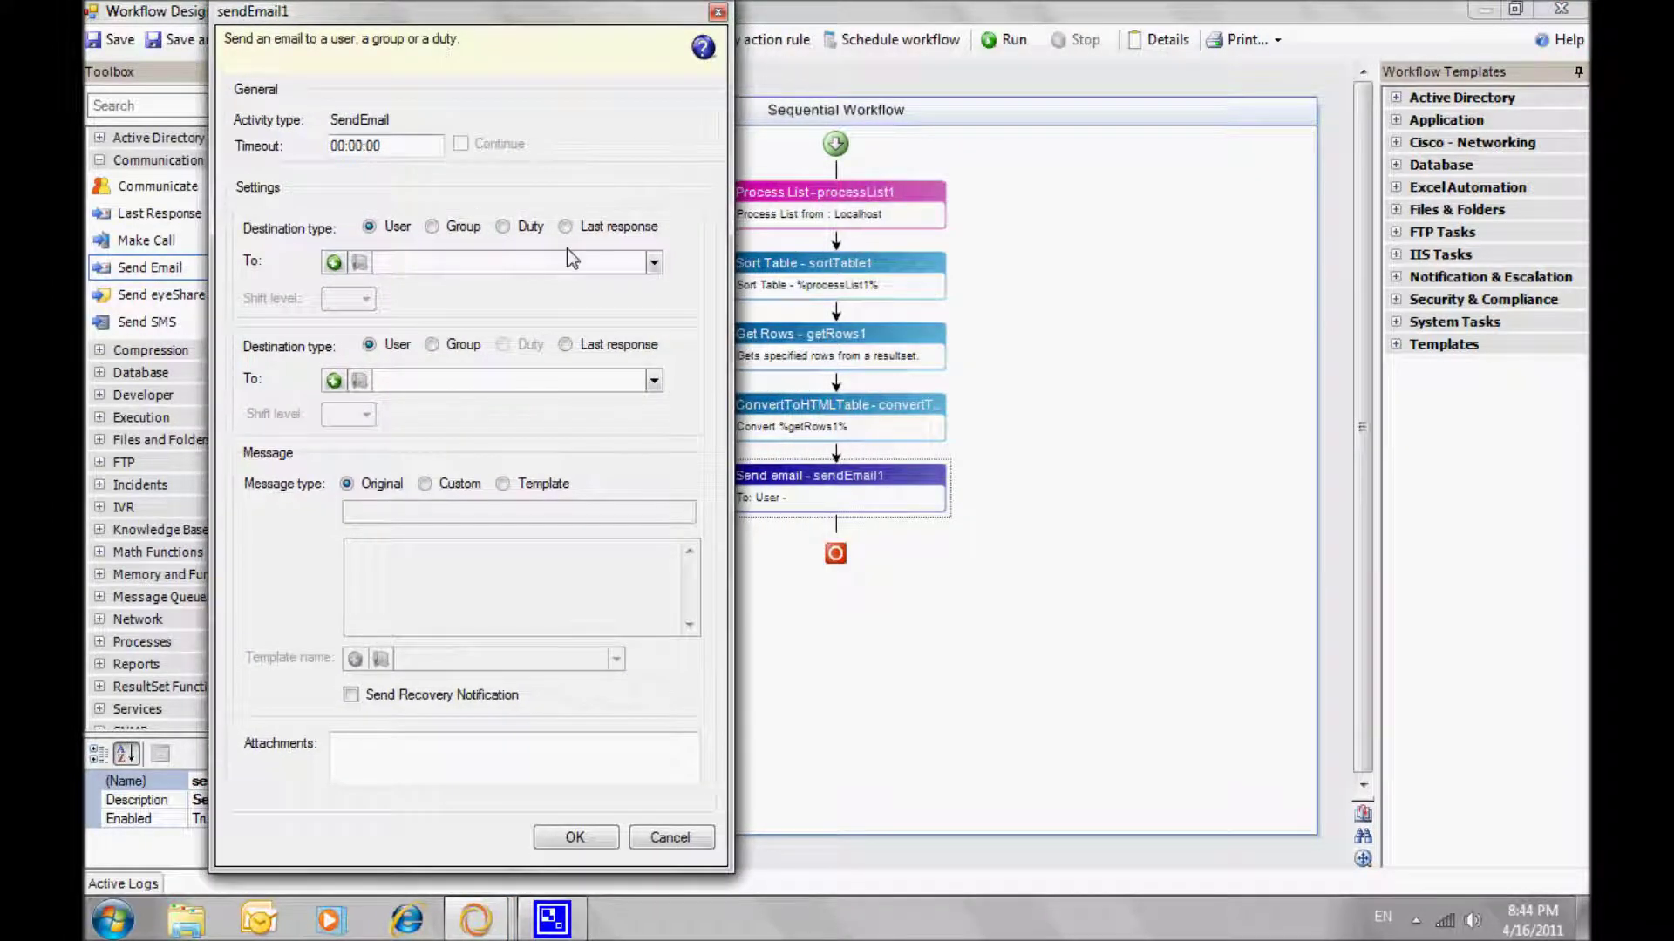
left_click(653, 263)
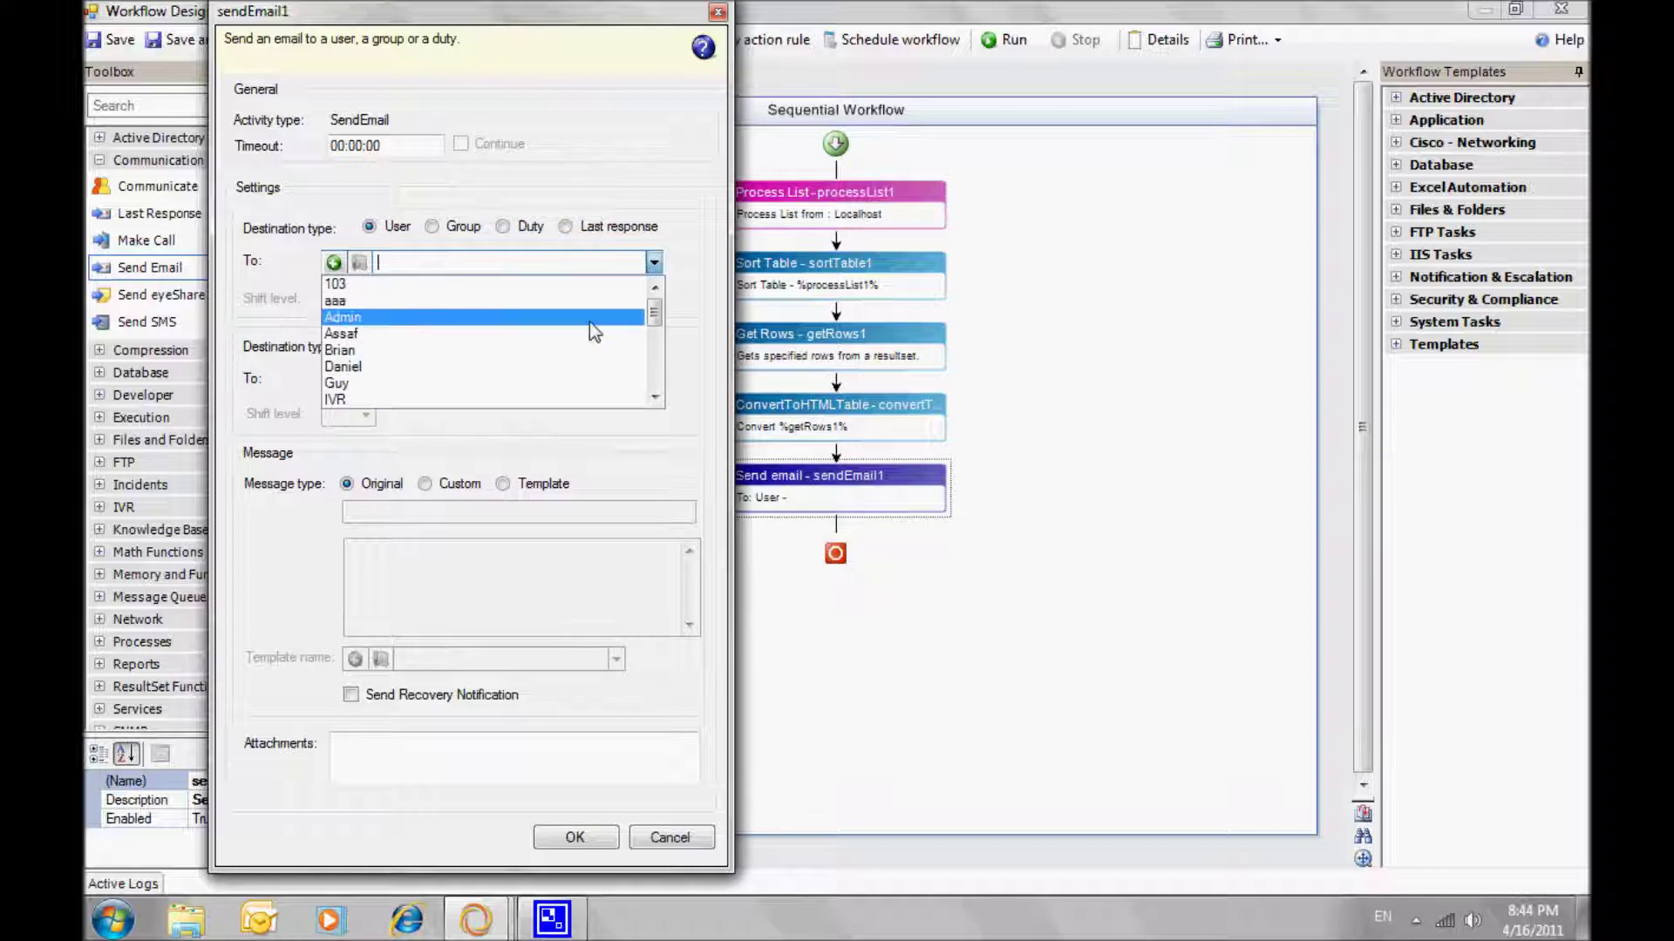
type("John")
key("Return")
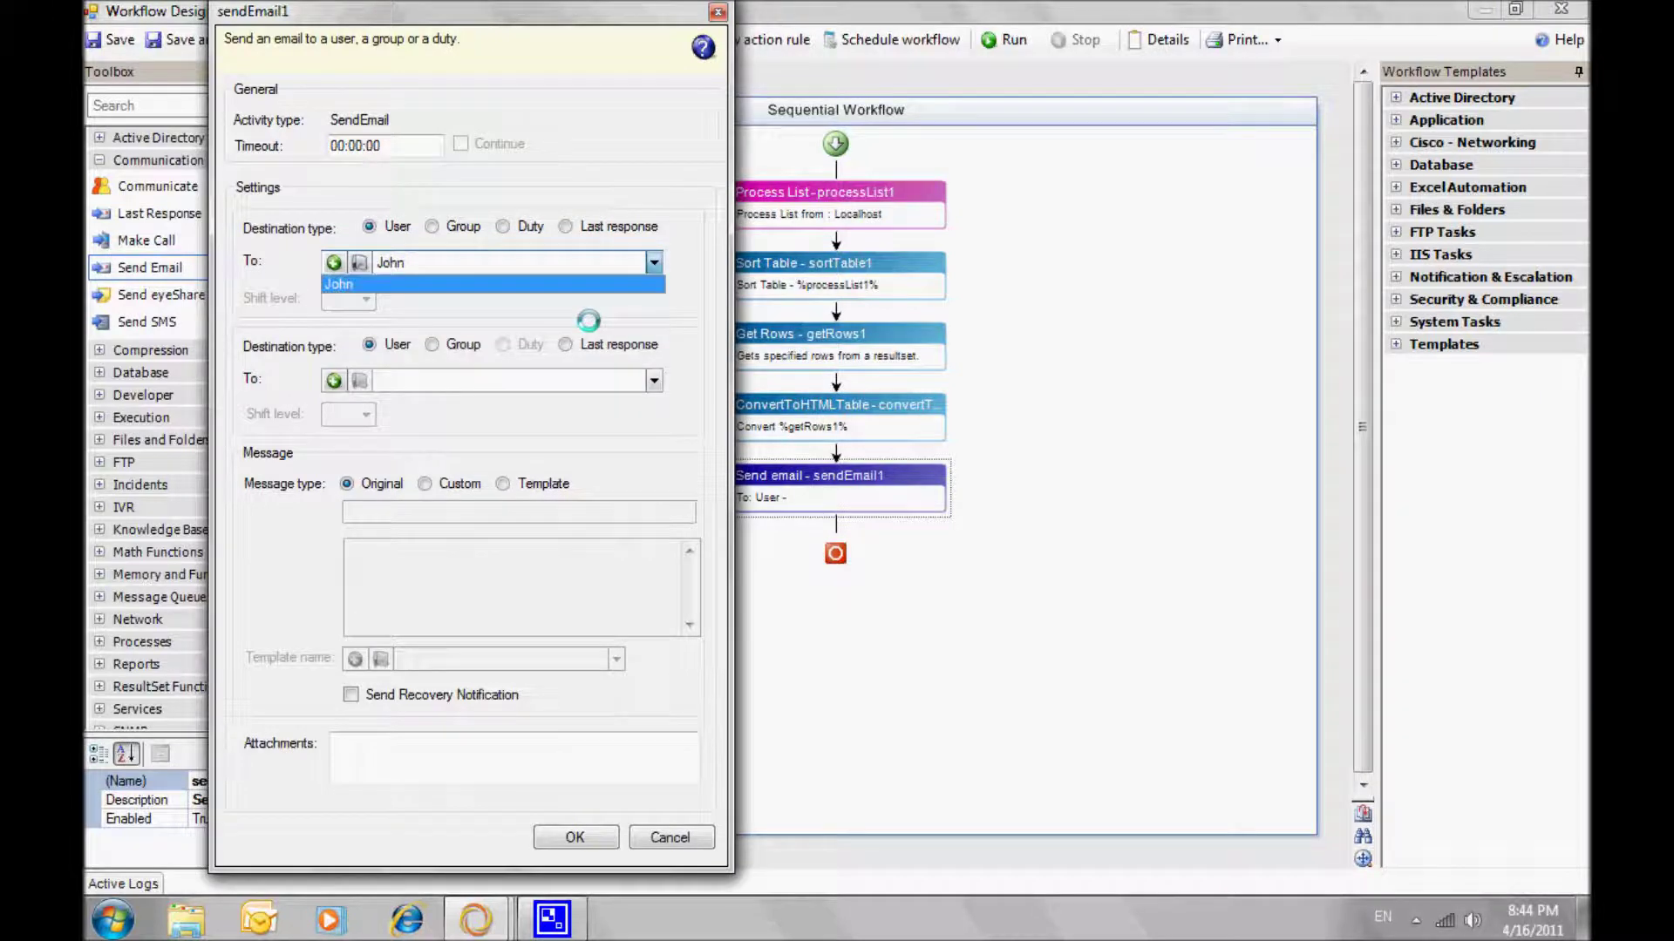
Step: Give the email custom subject 'top 5 CPU consuming processes on localhost' and body %convertToHTML1%, then run
left_click(459, 488)
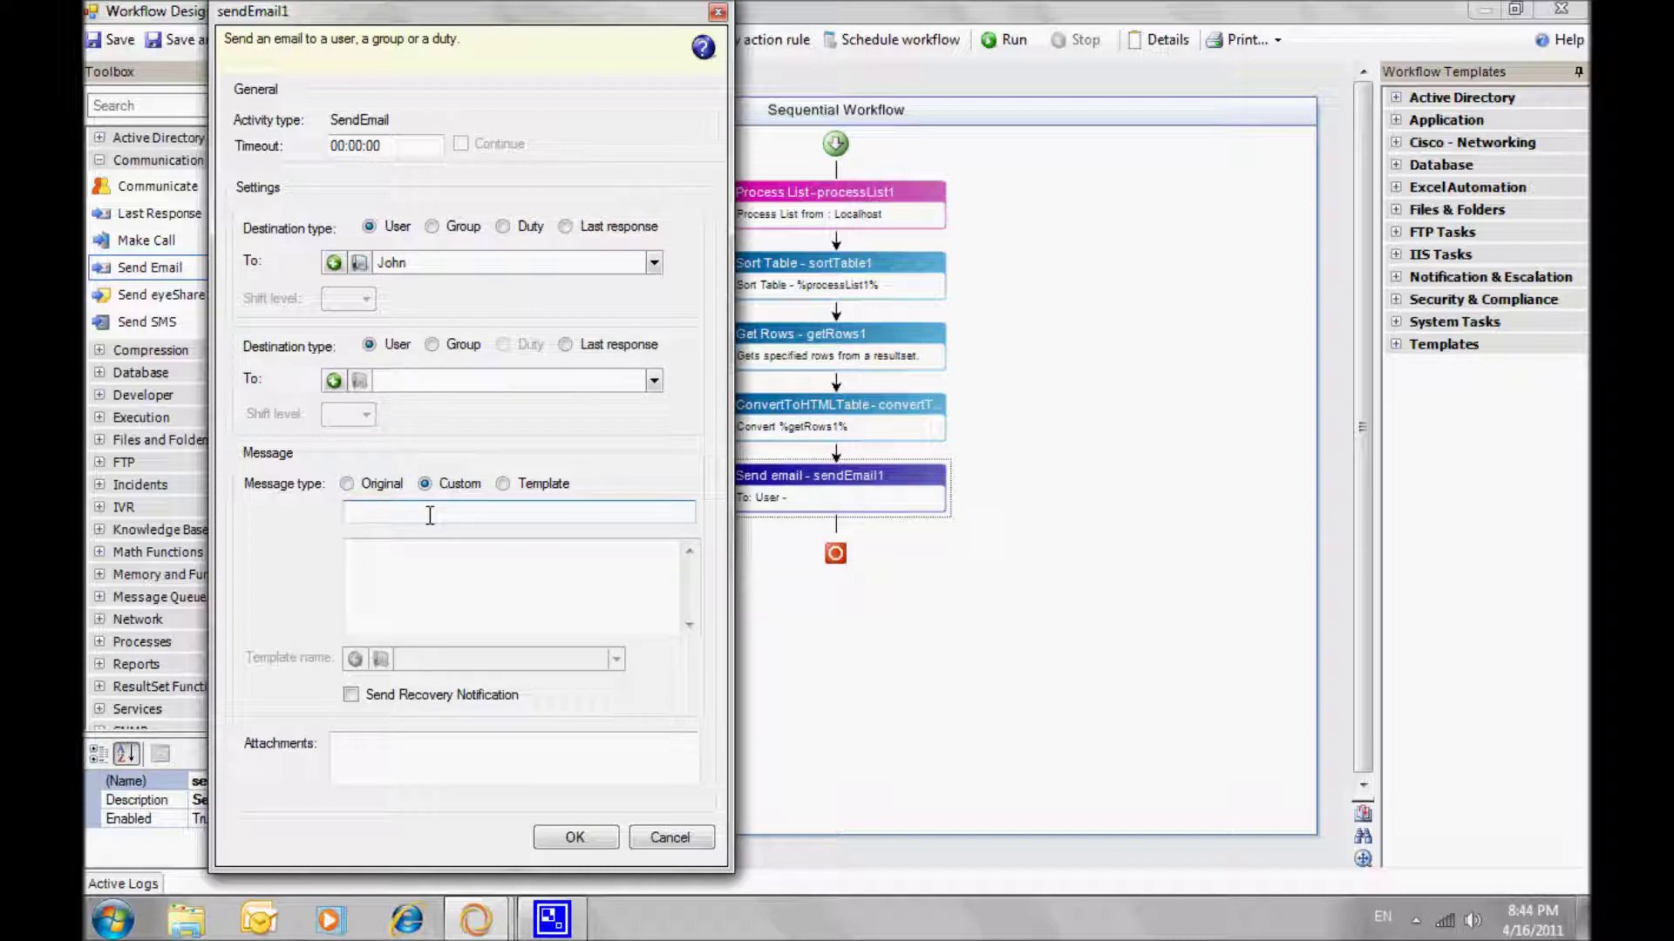
left_click(429, 516)
type("top 5 CPU consuming processes on")
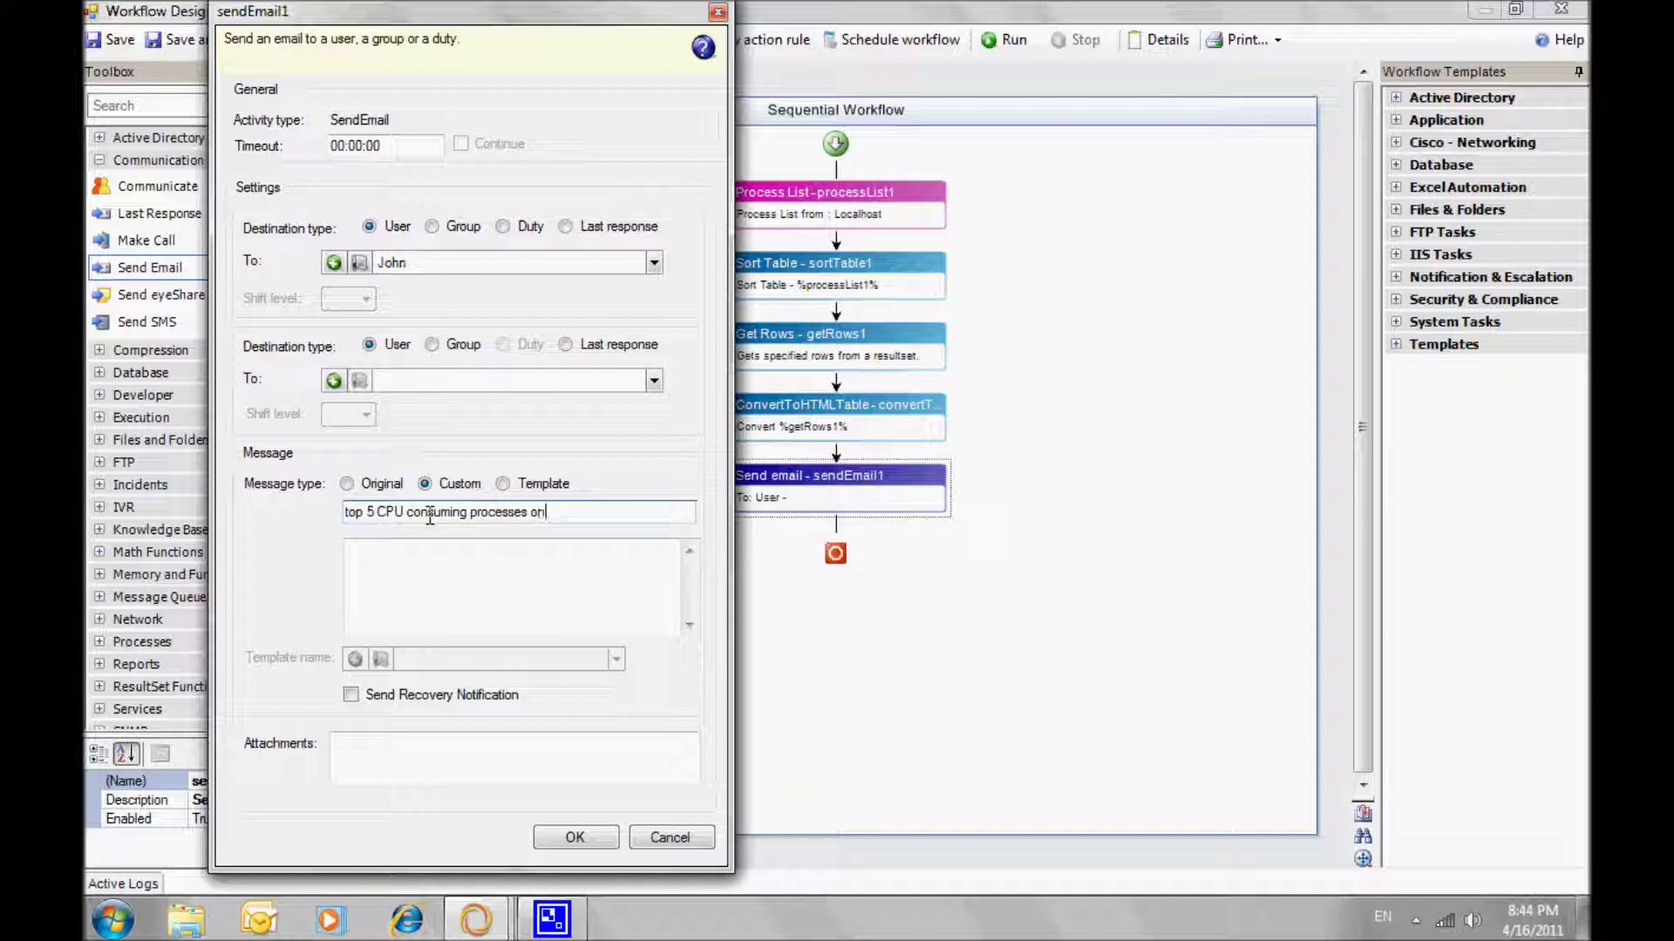
type(" localhost")
left_click(371, 562)
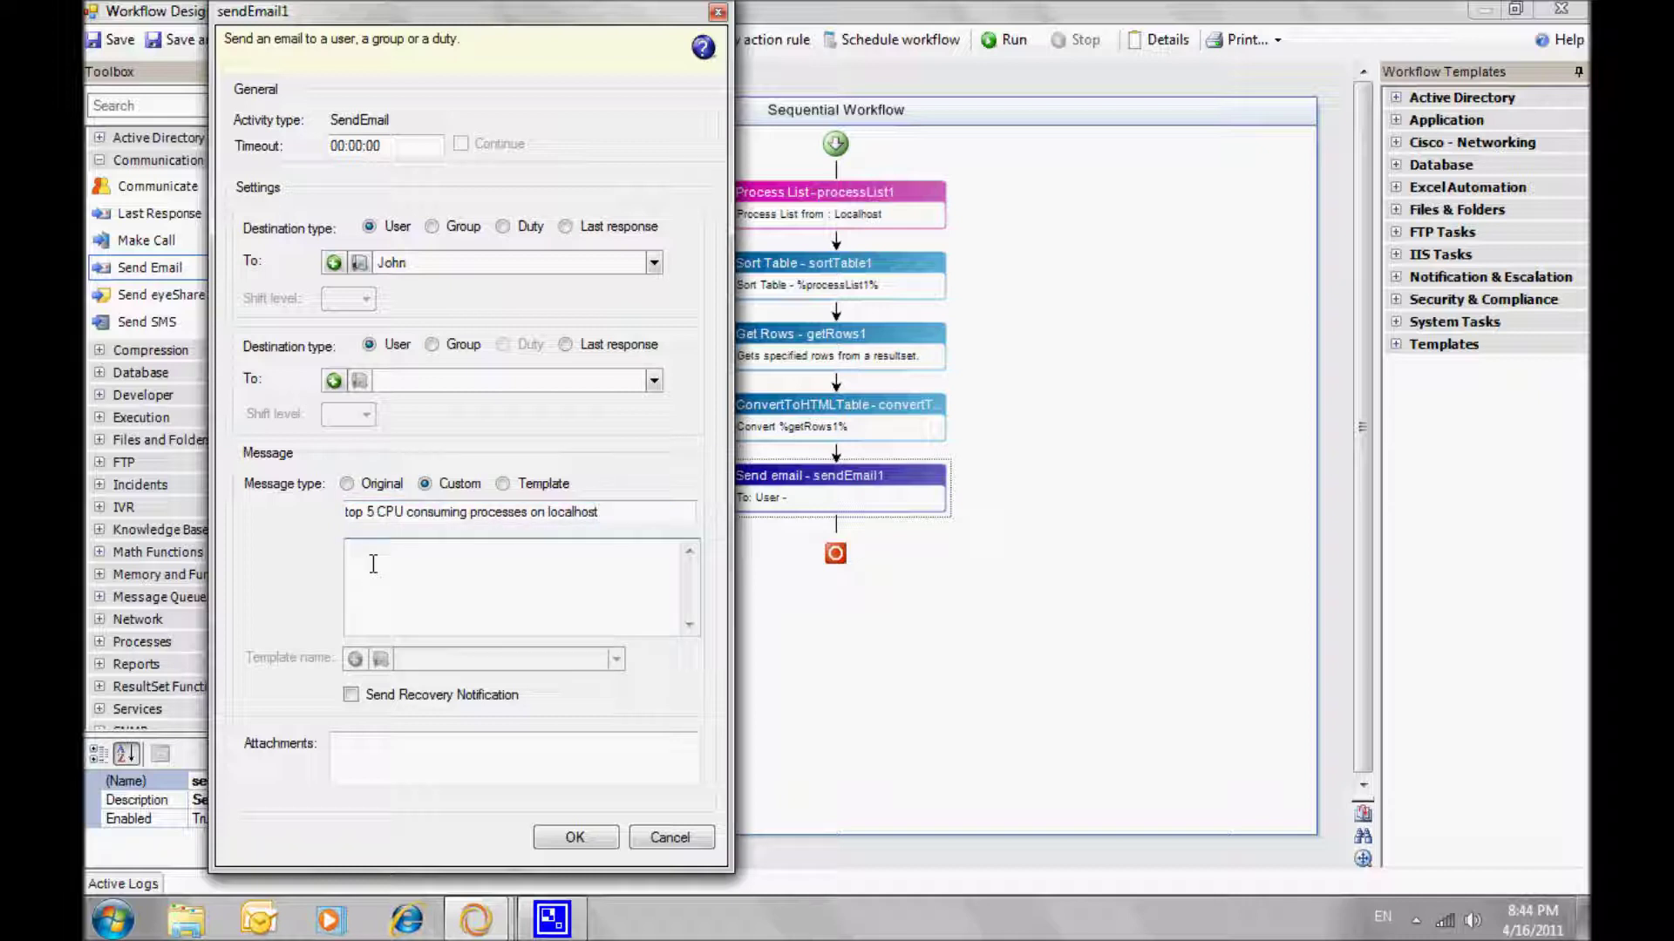
type("%convertT")
type("oHTML1%")
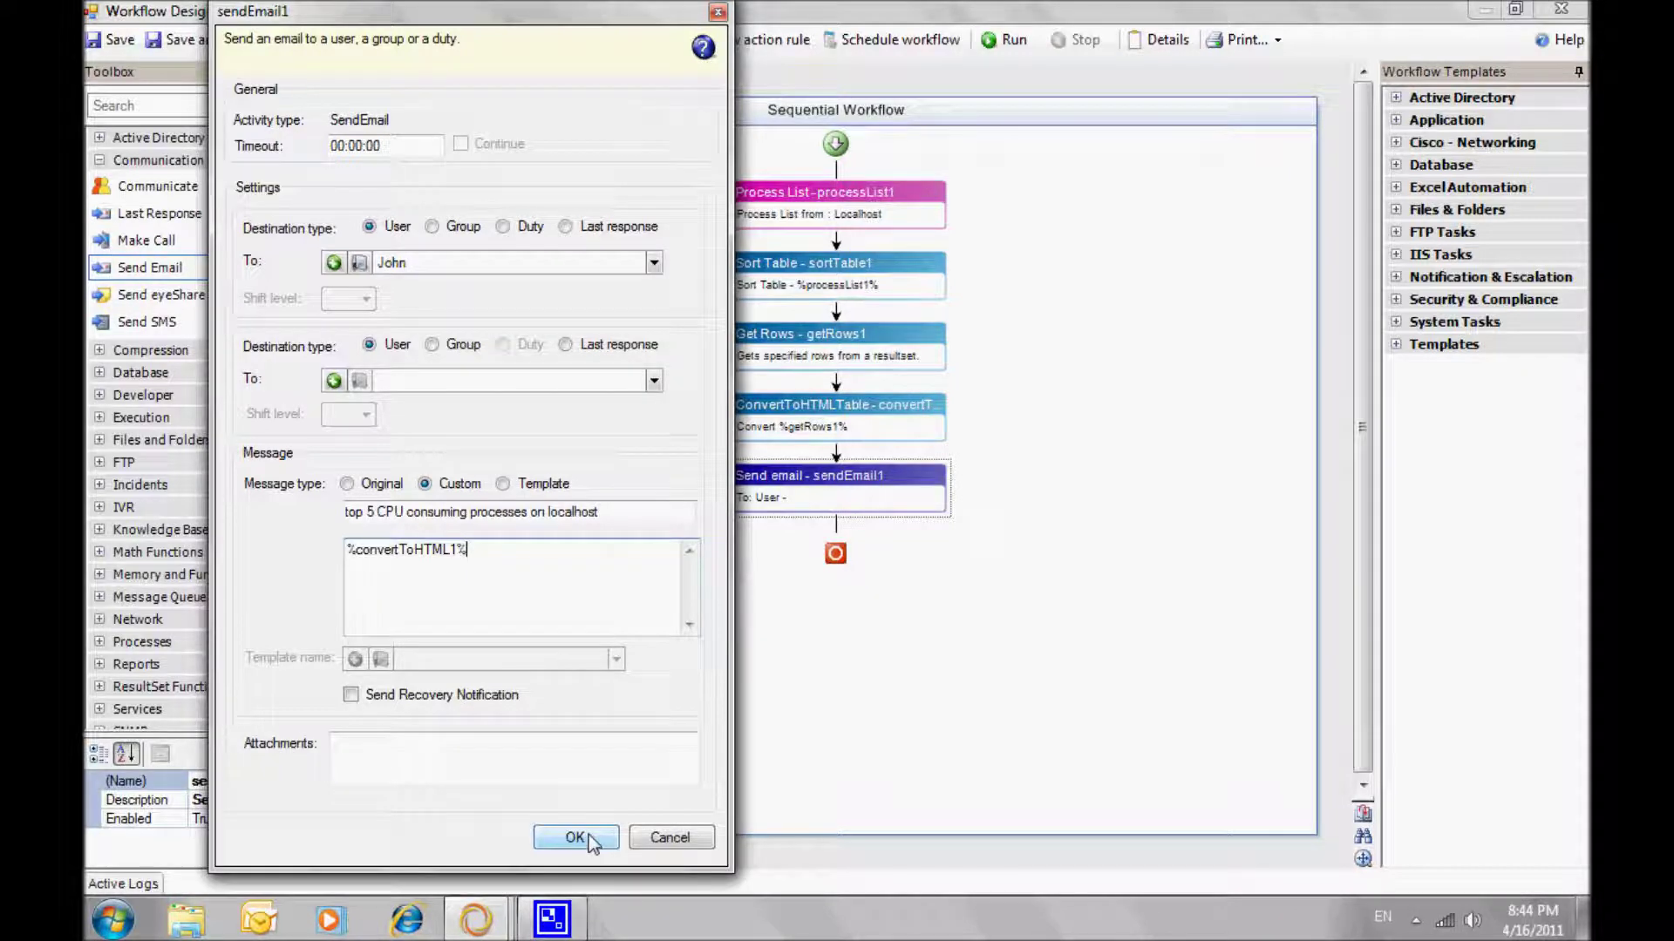
left_click(589, 839)
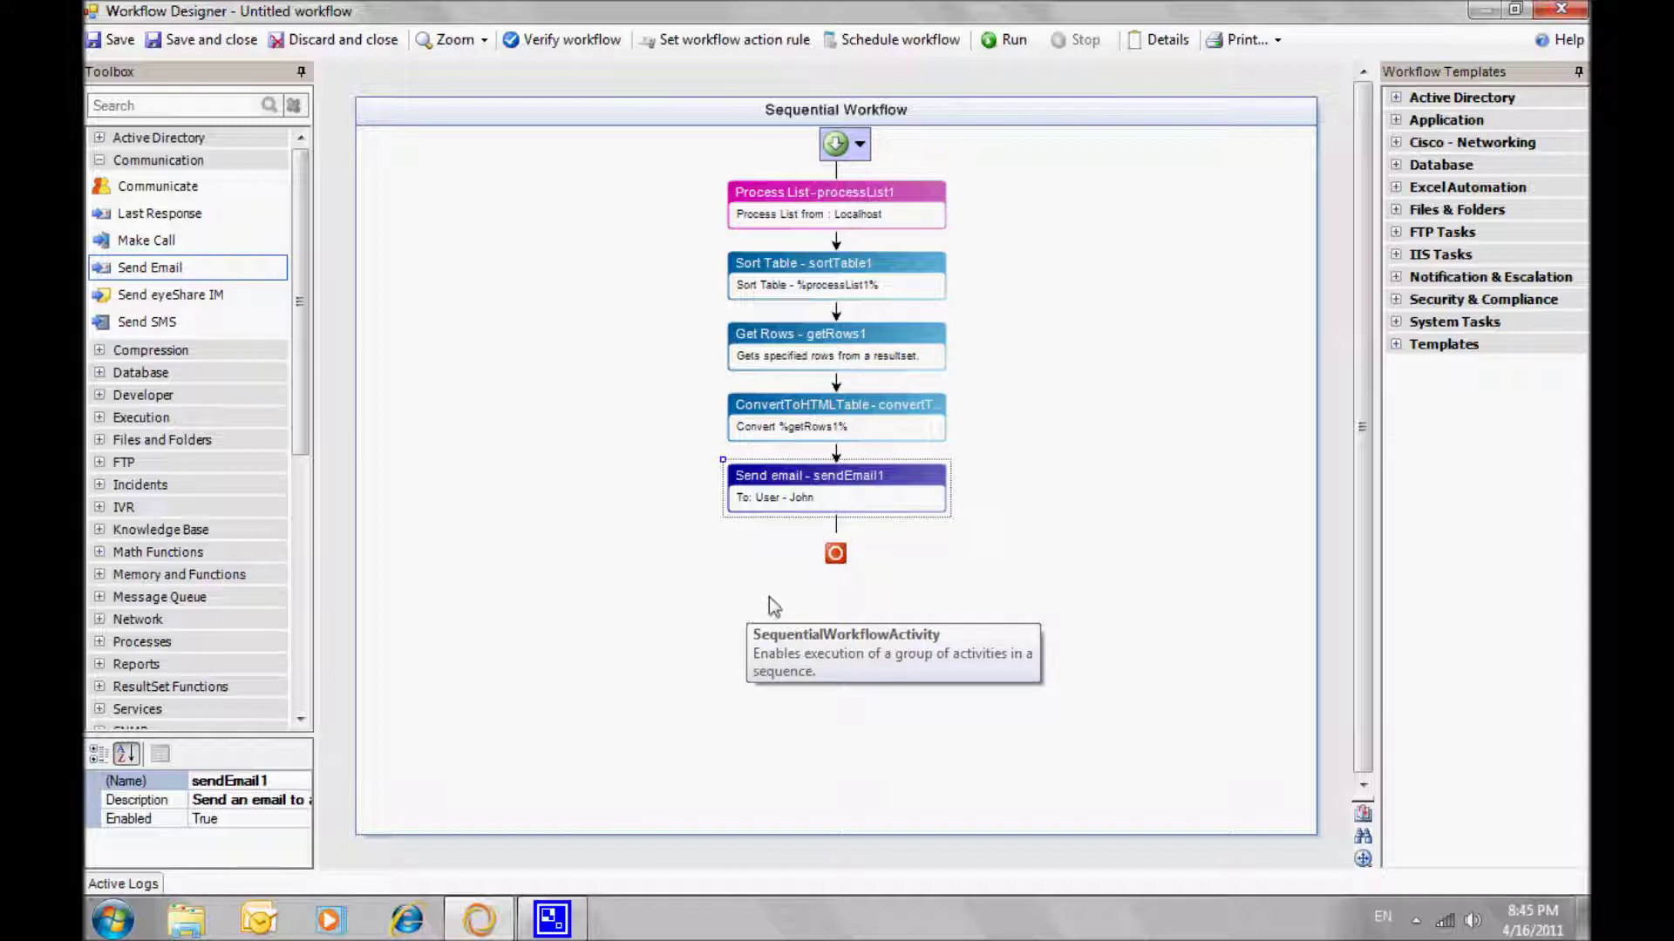
left_click(1009, 51)
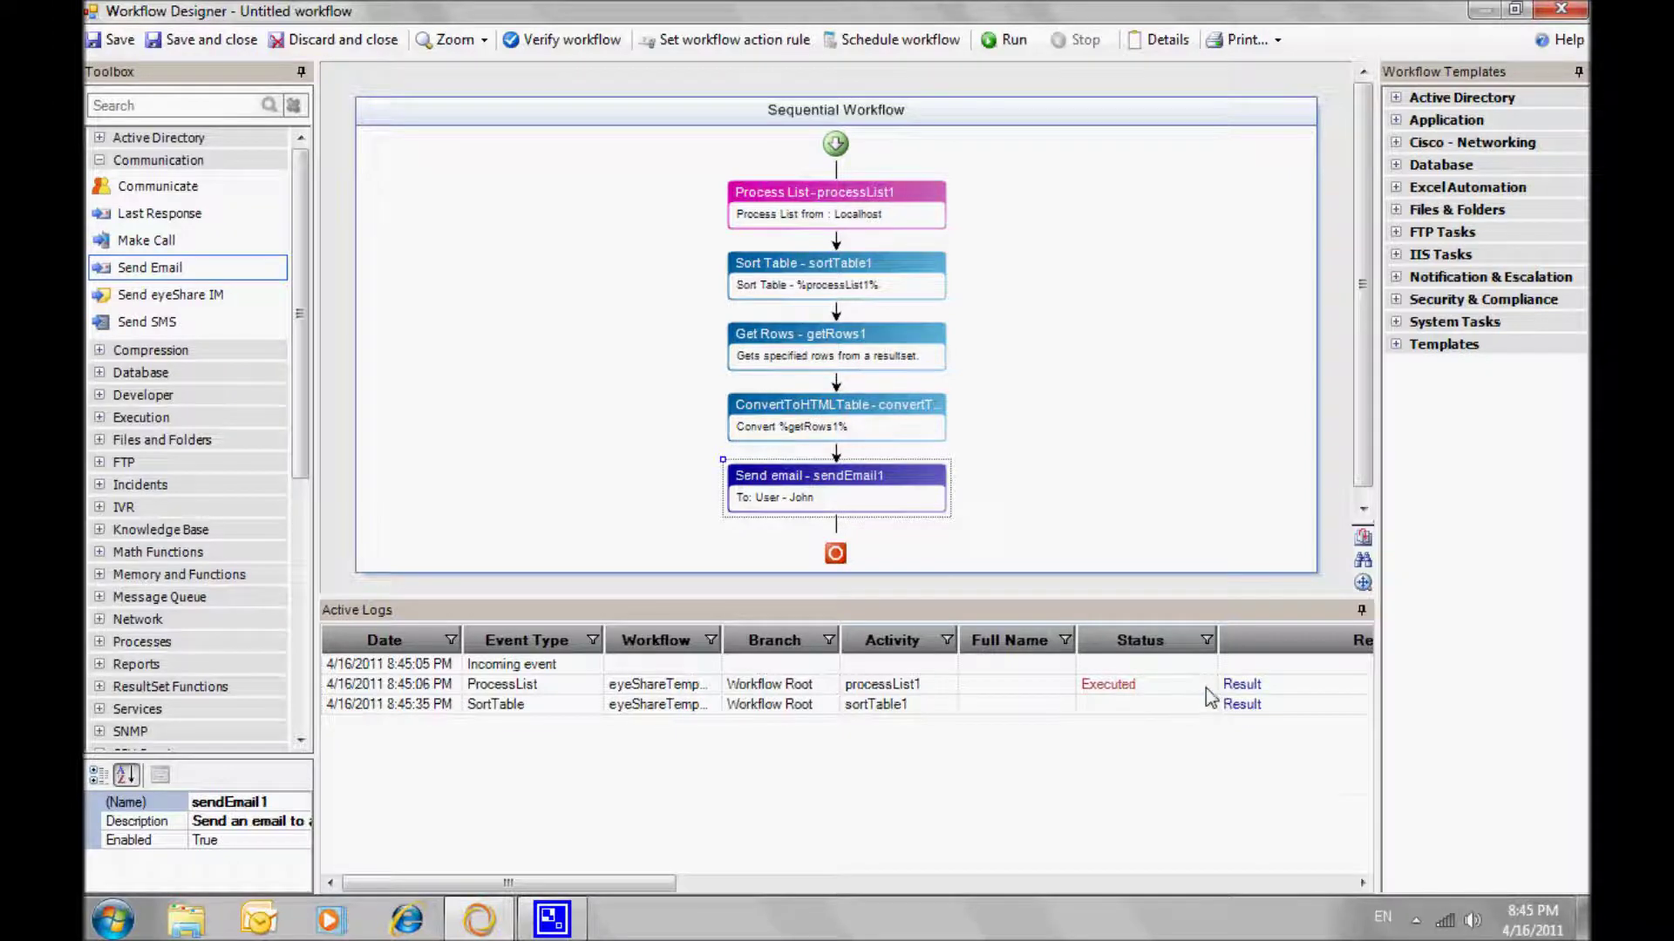
Step: Inspect the ProcessList, SortTable and GetRows result tables from the Active Logs
left_click(1248, 689)
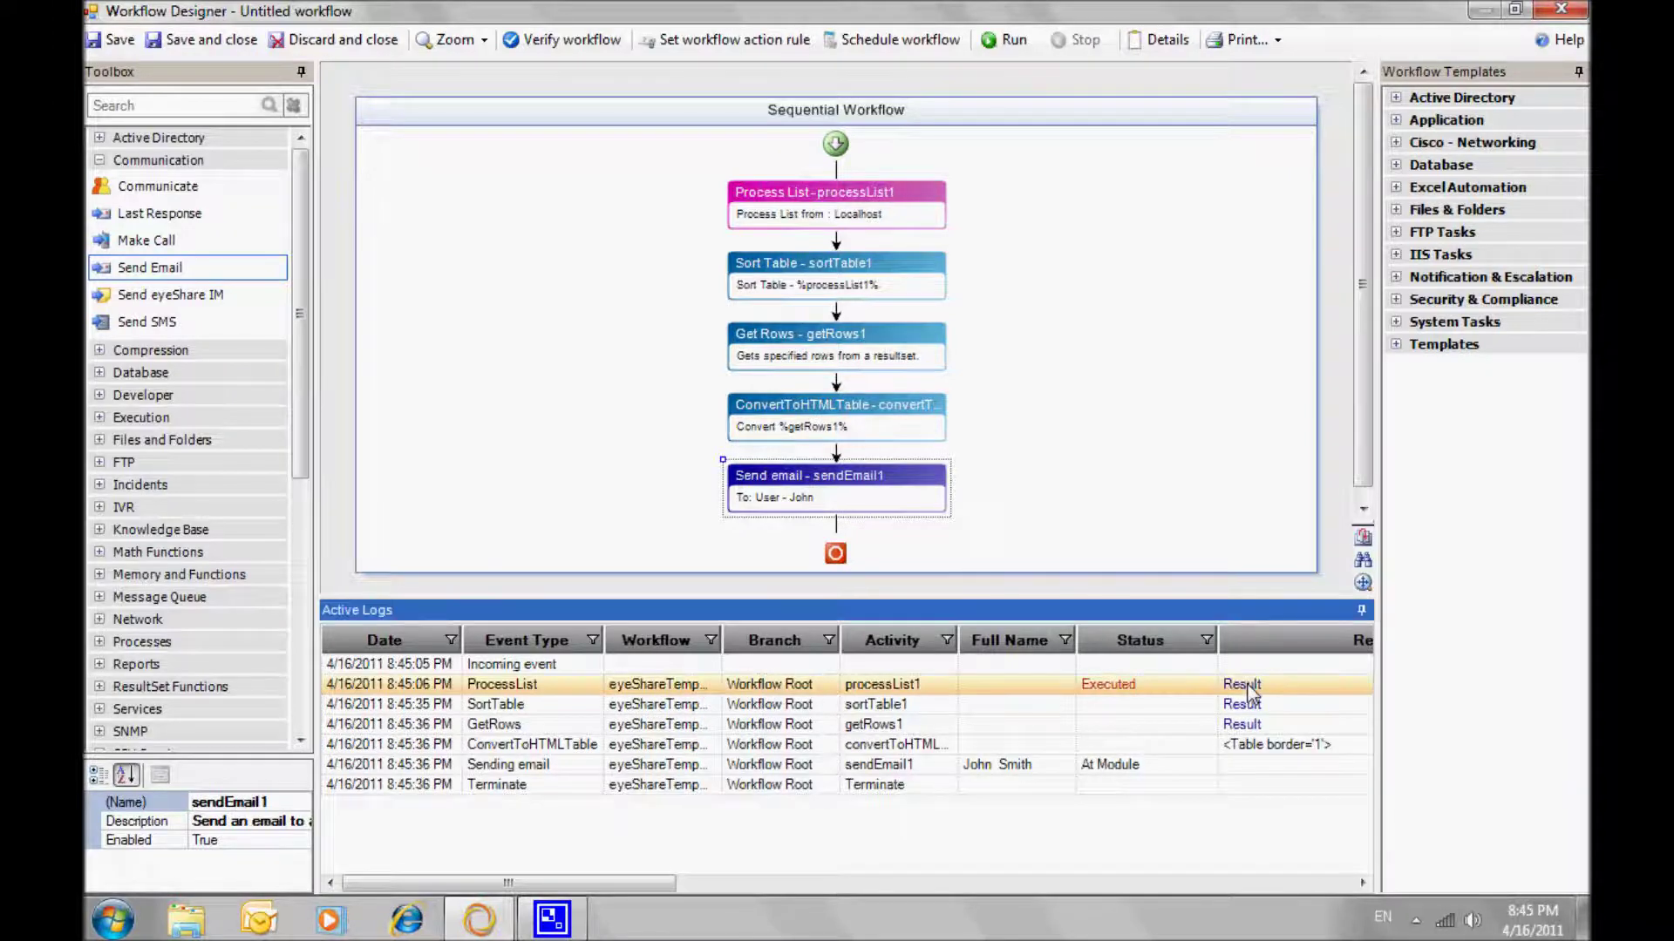
left_click(1249, 689)
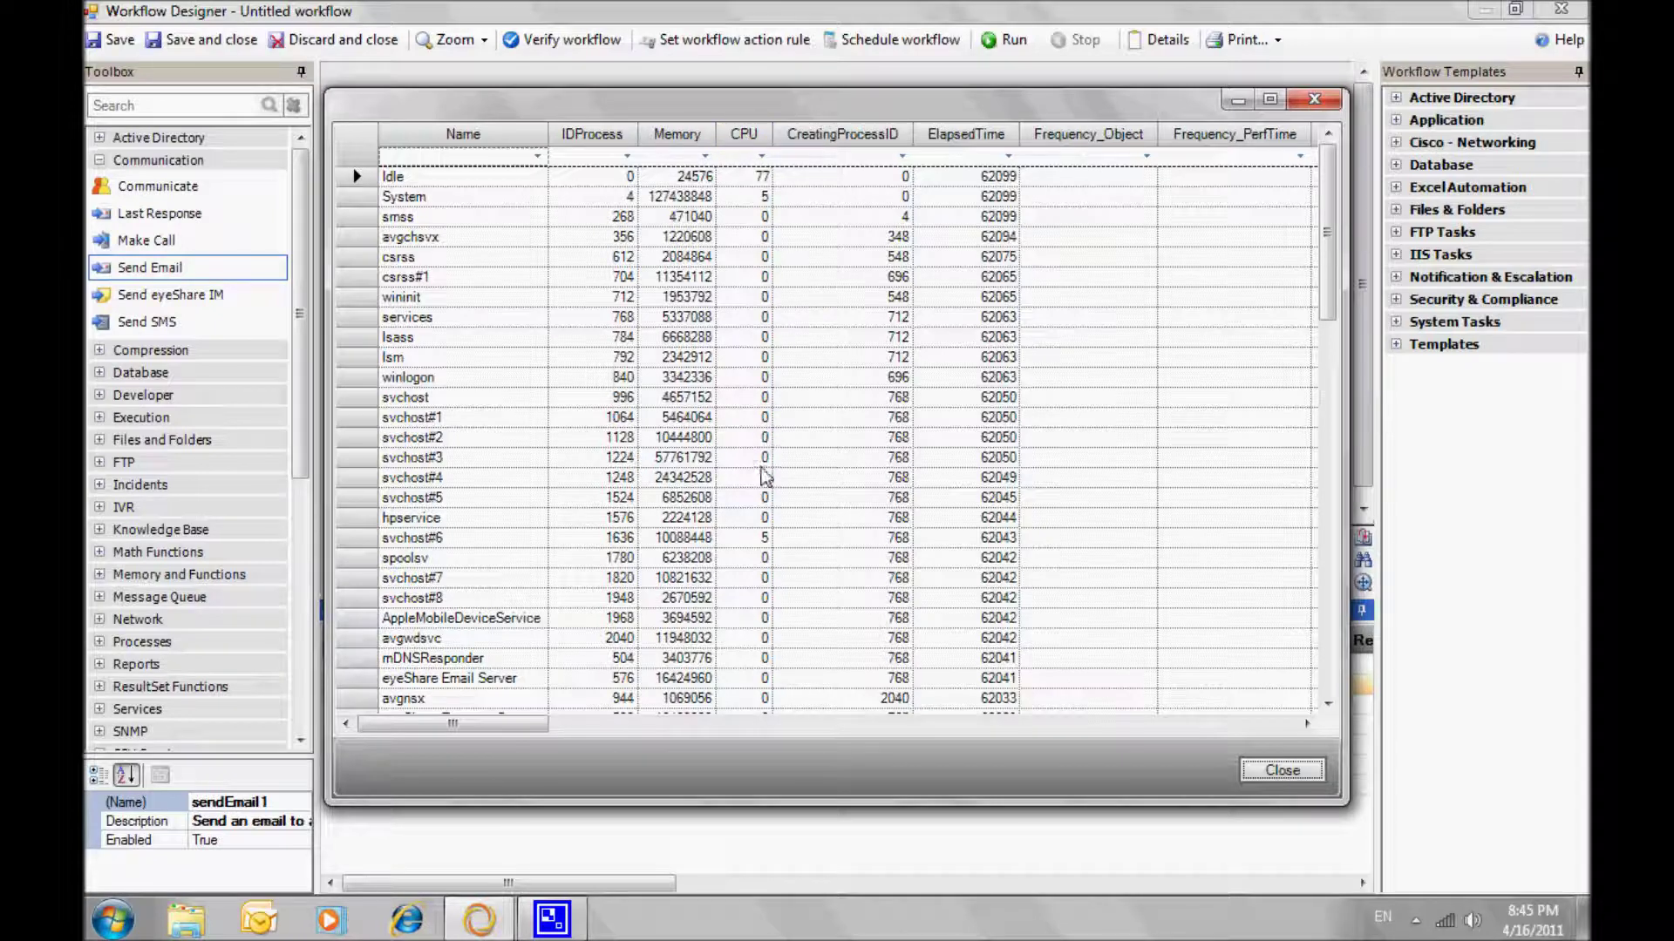
left_click(1283, 771)
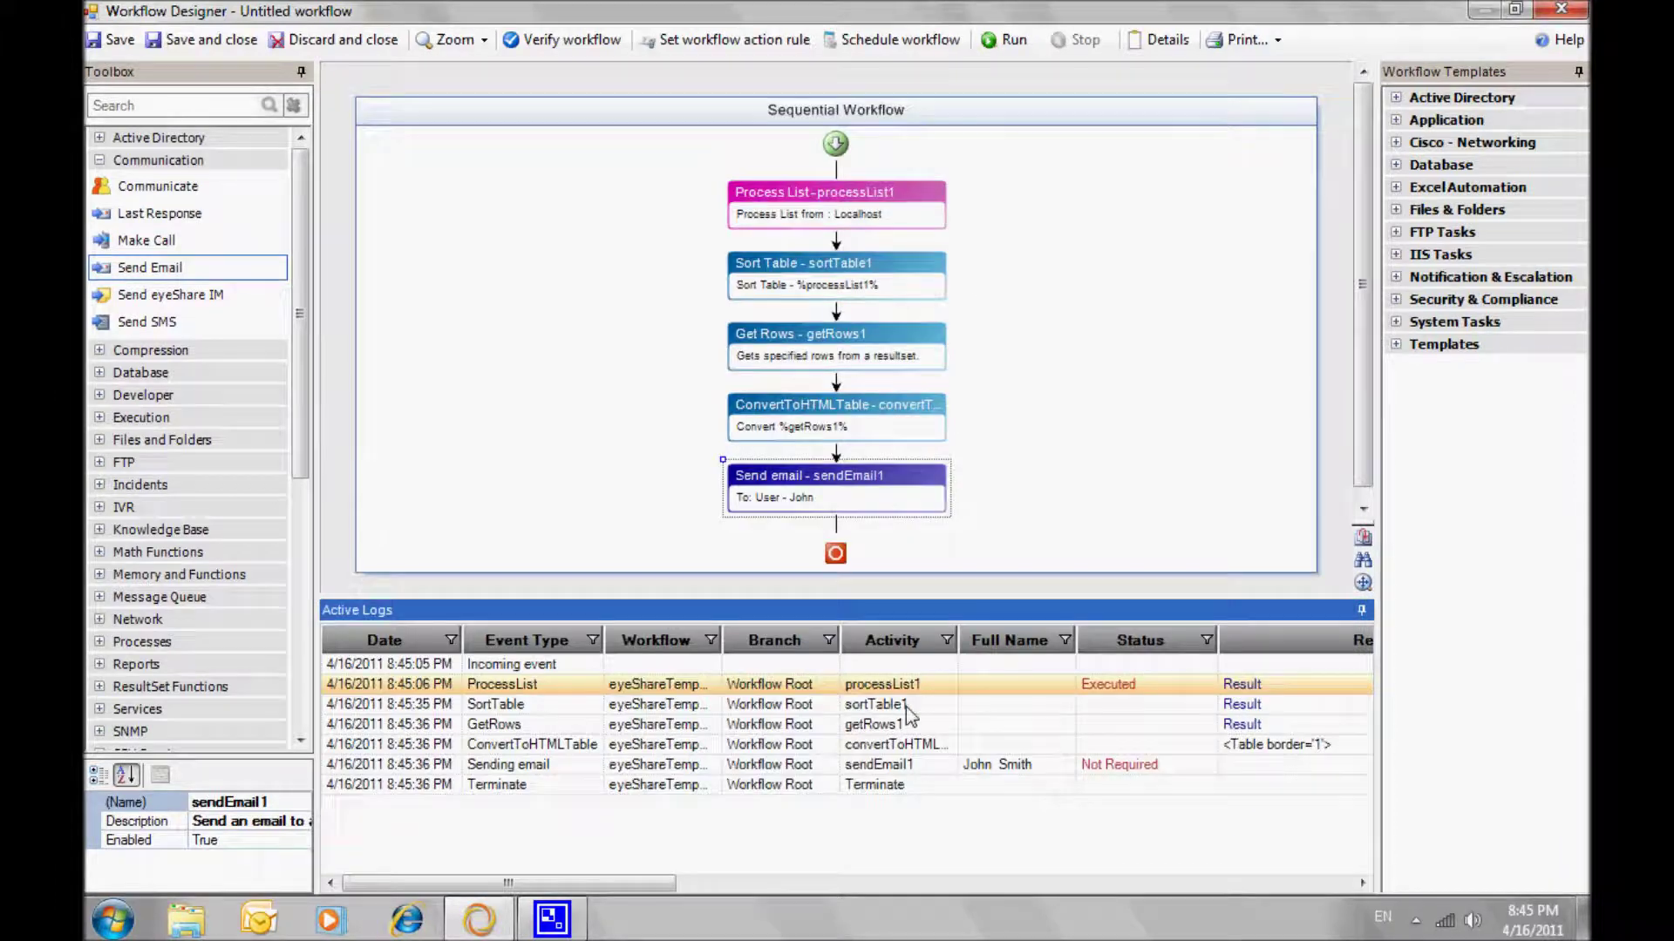
left_click(1251, 705)
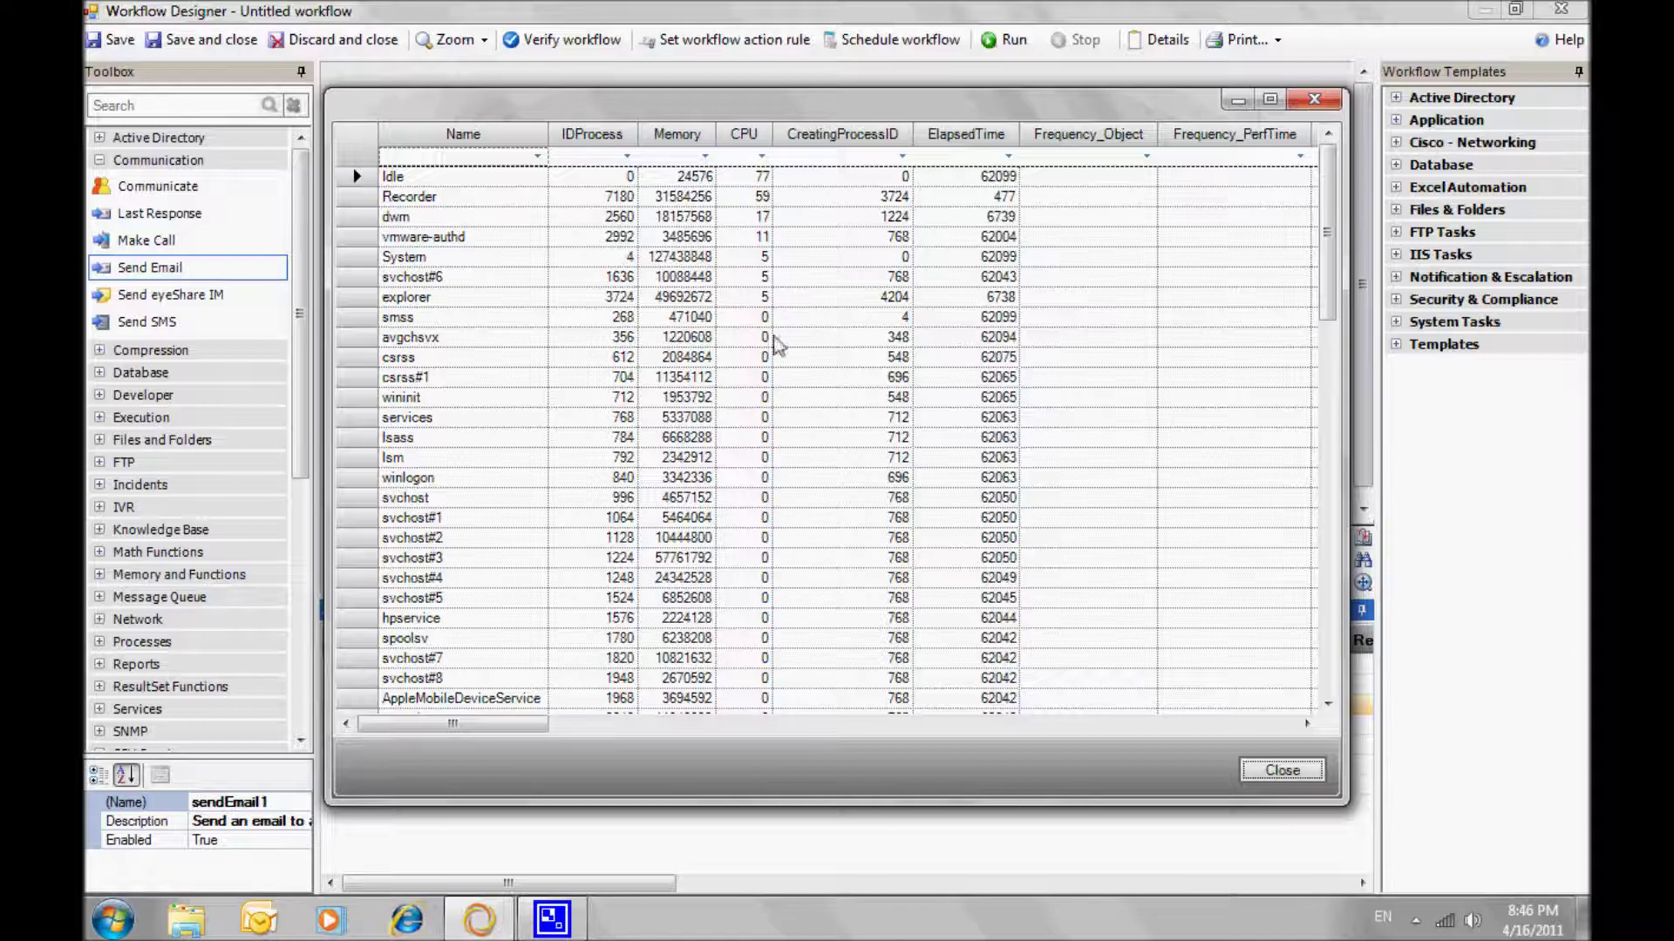
left_click(1275, 768)
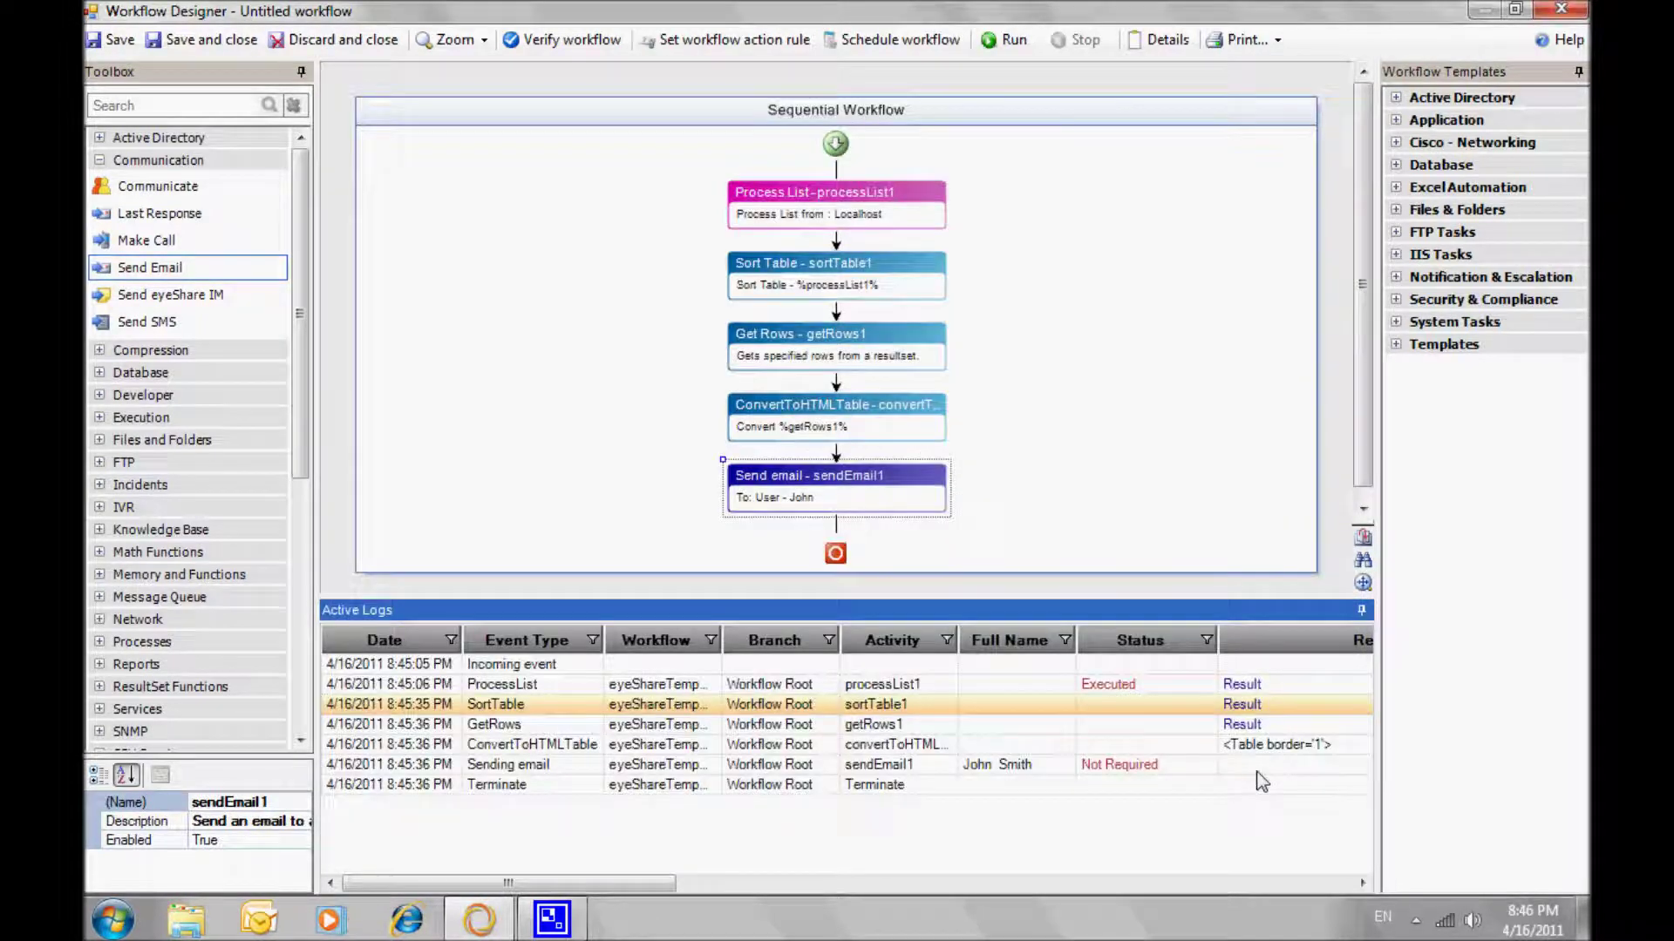
left_click(898, 725)
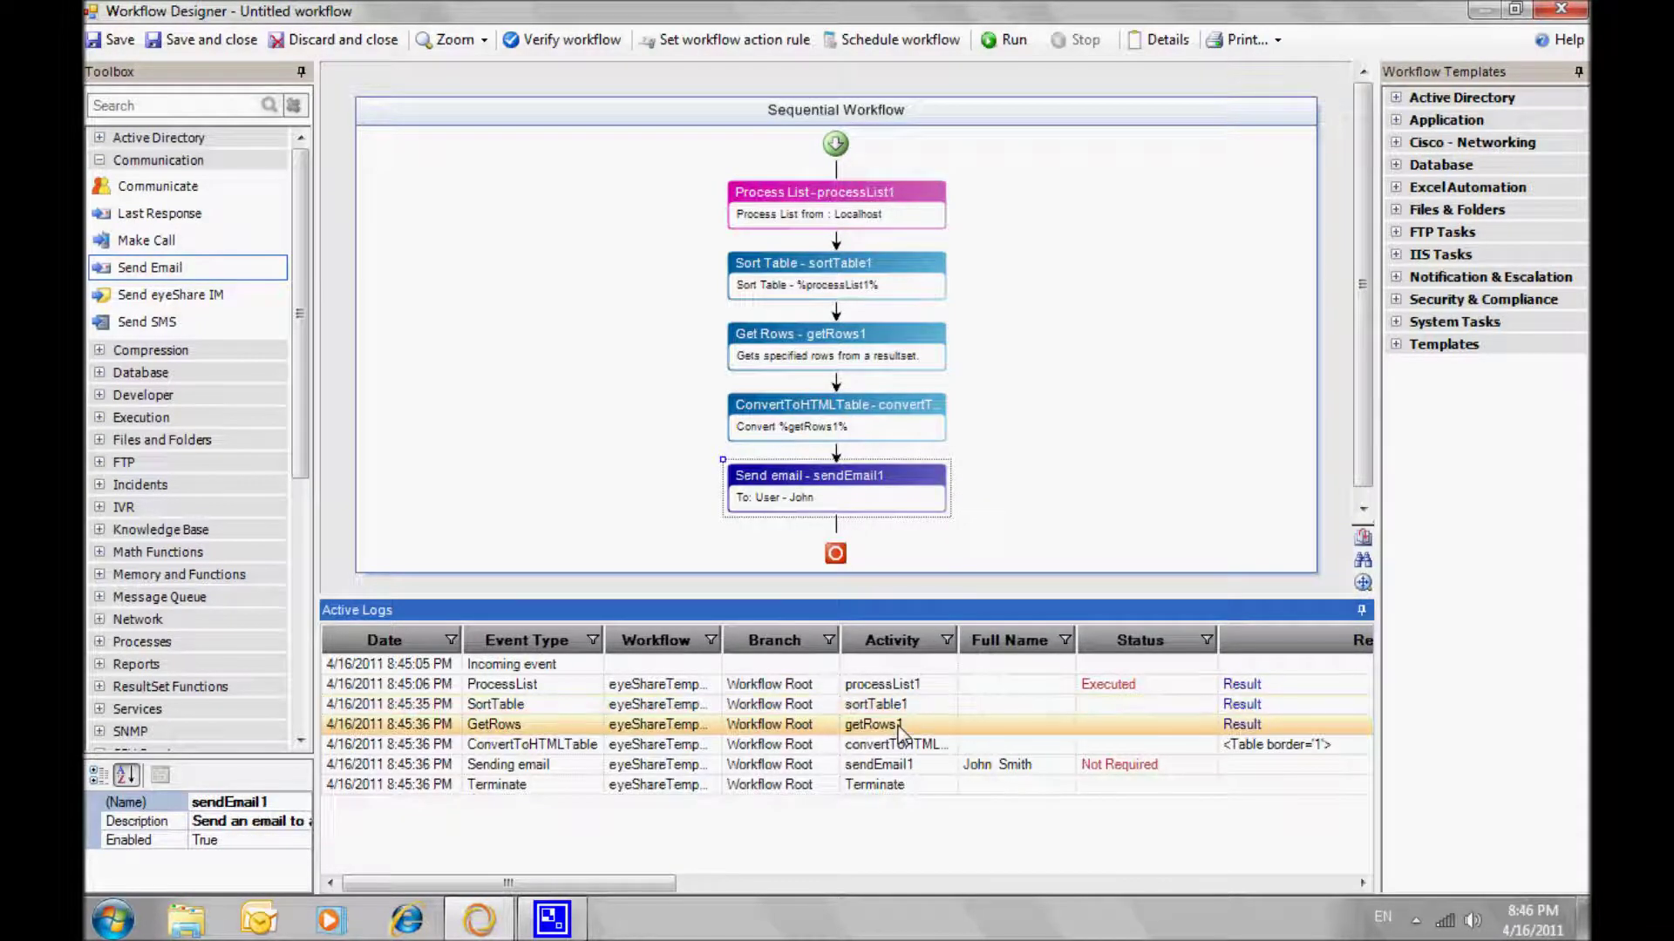
left_click(1242, 727)
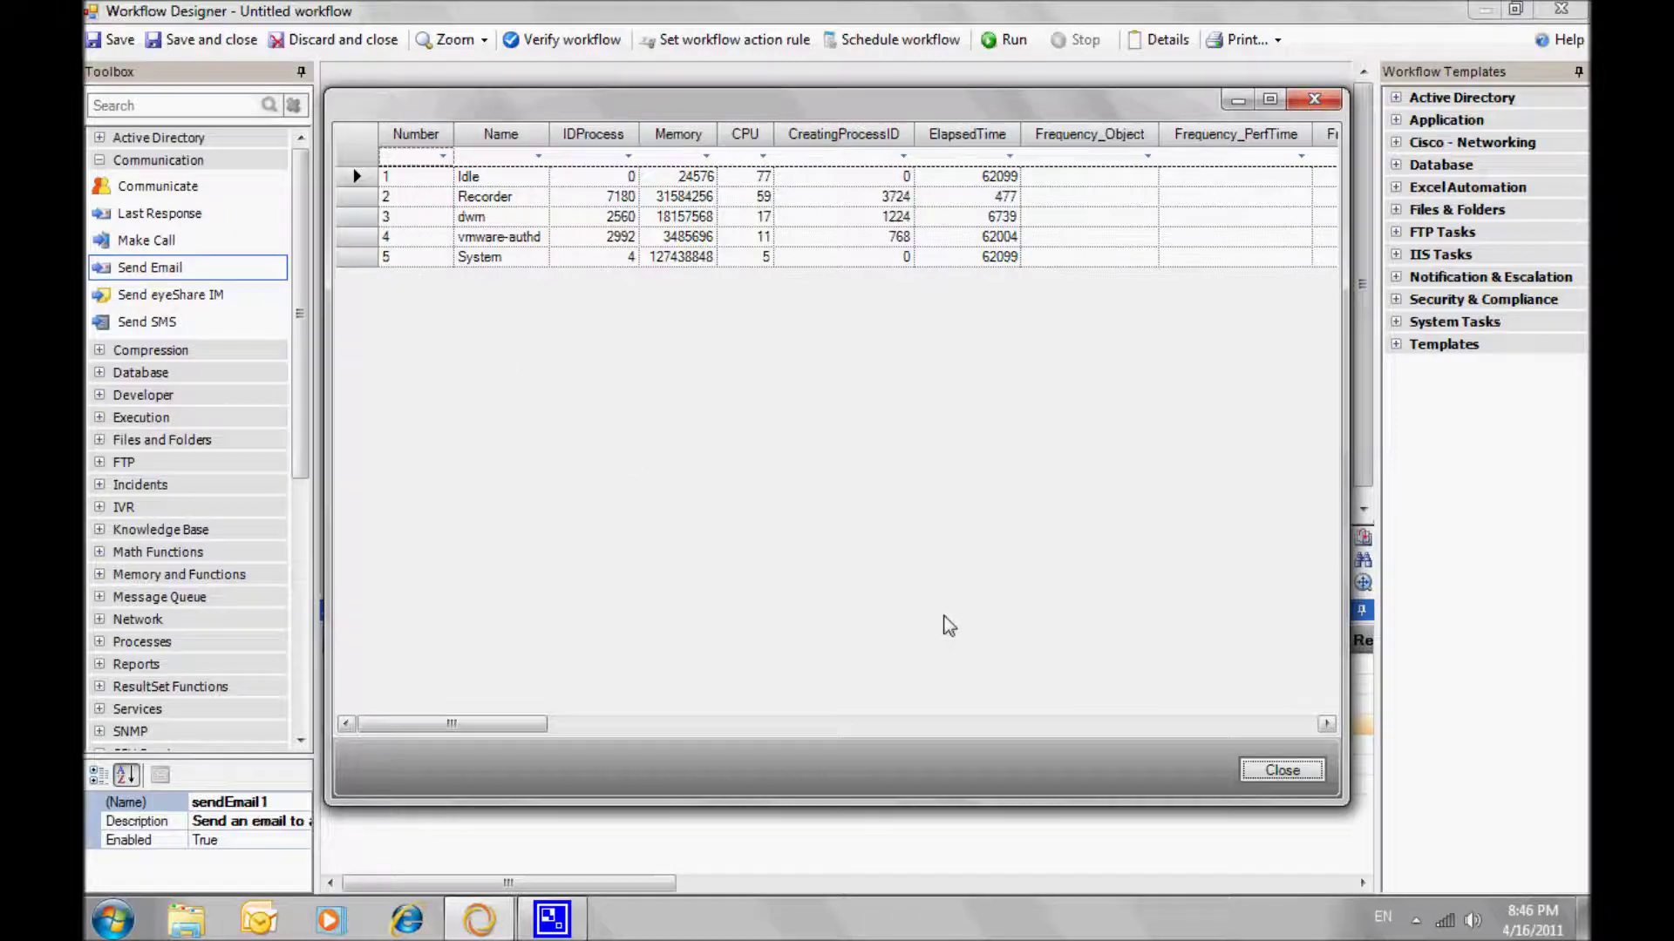
left_click(1268, 769)
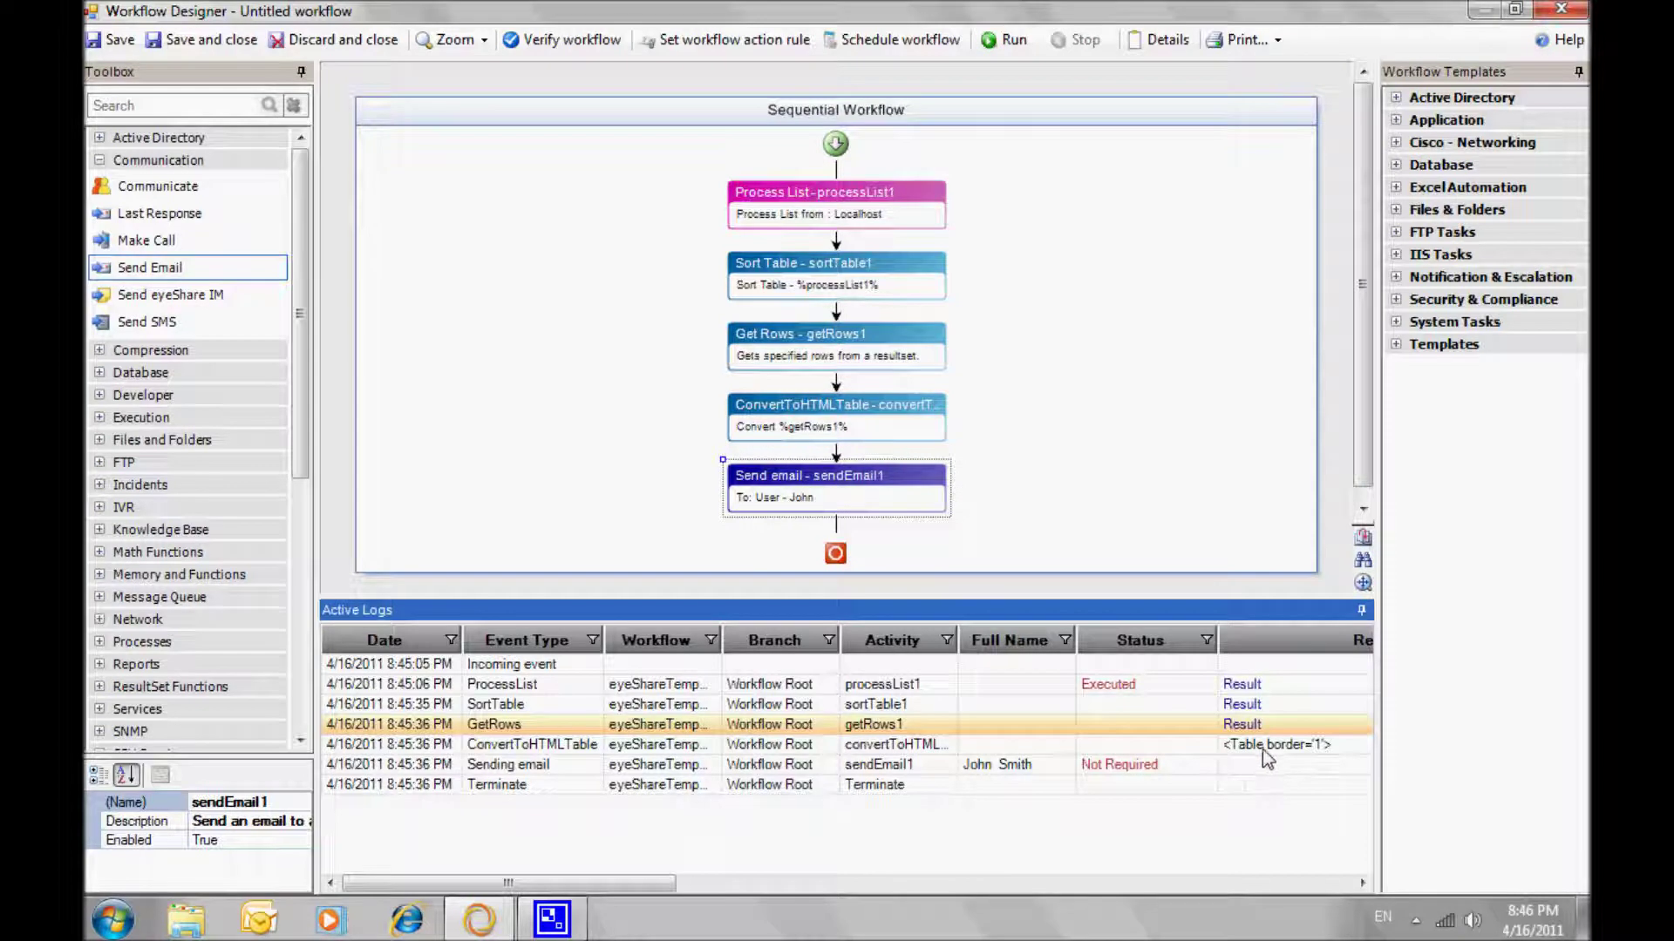
left_click(1022, 765)
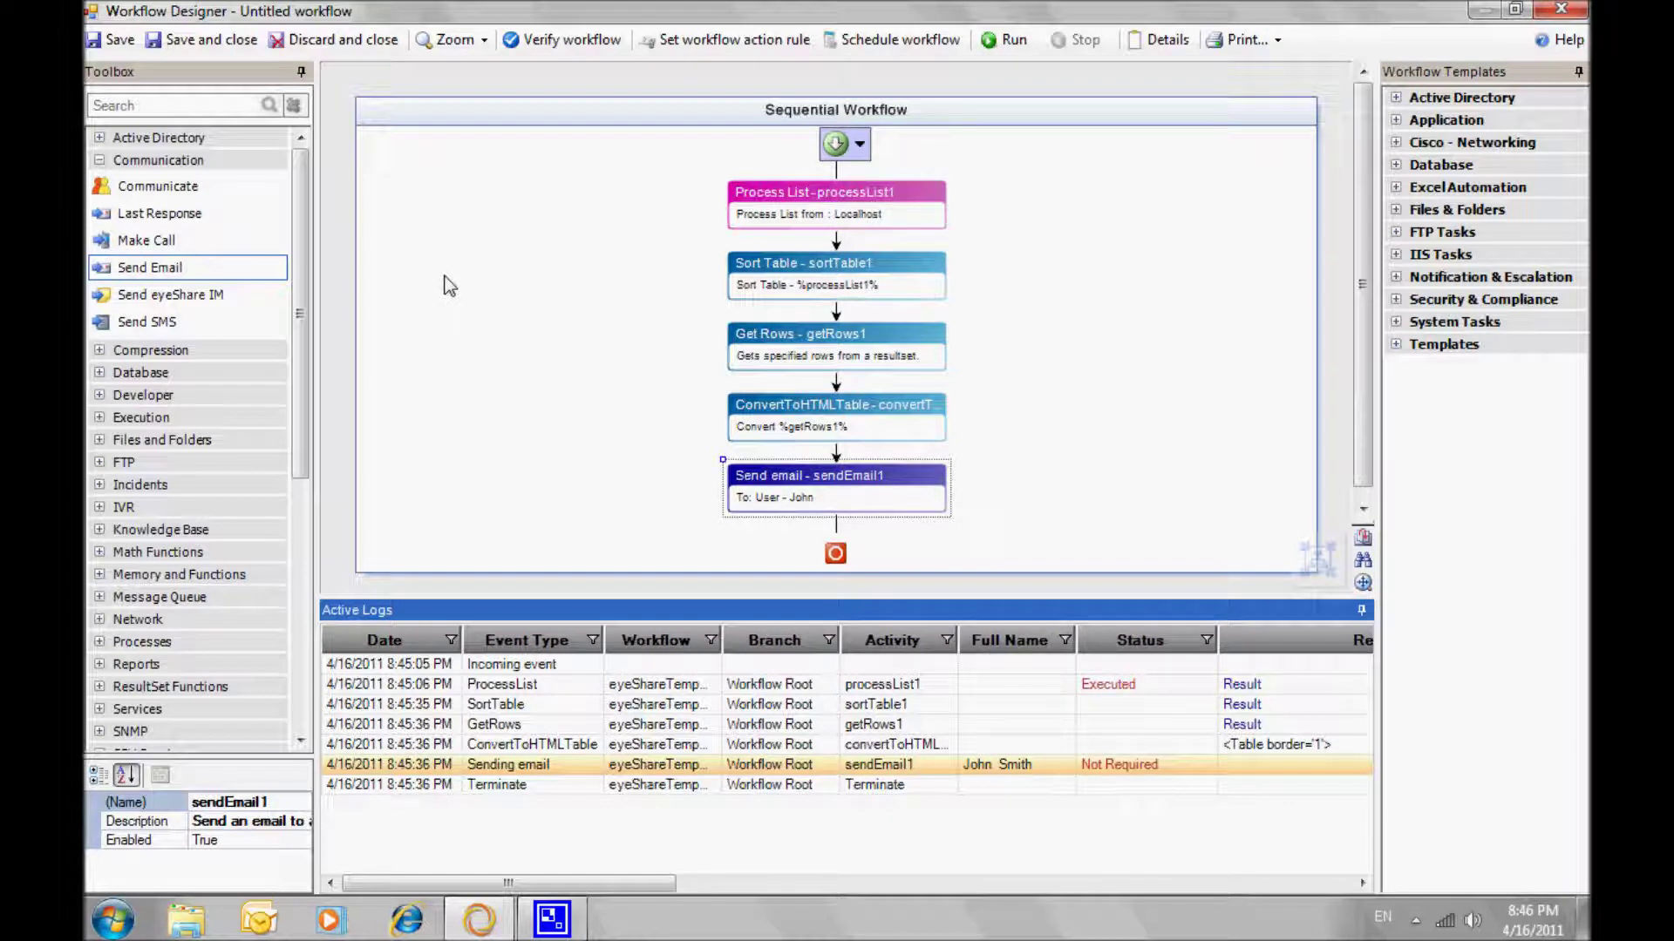
left_click(215, 42)
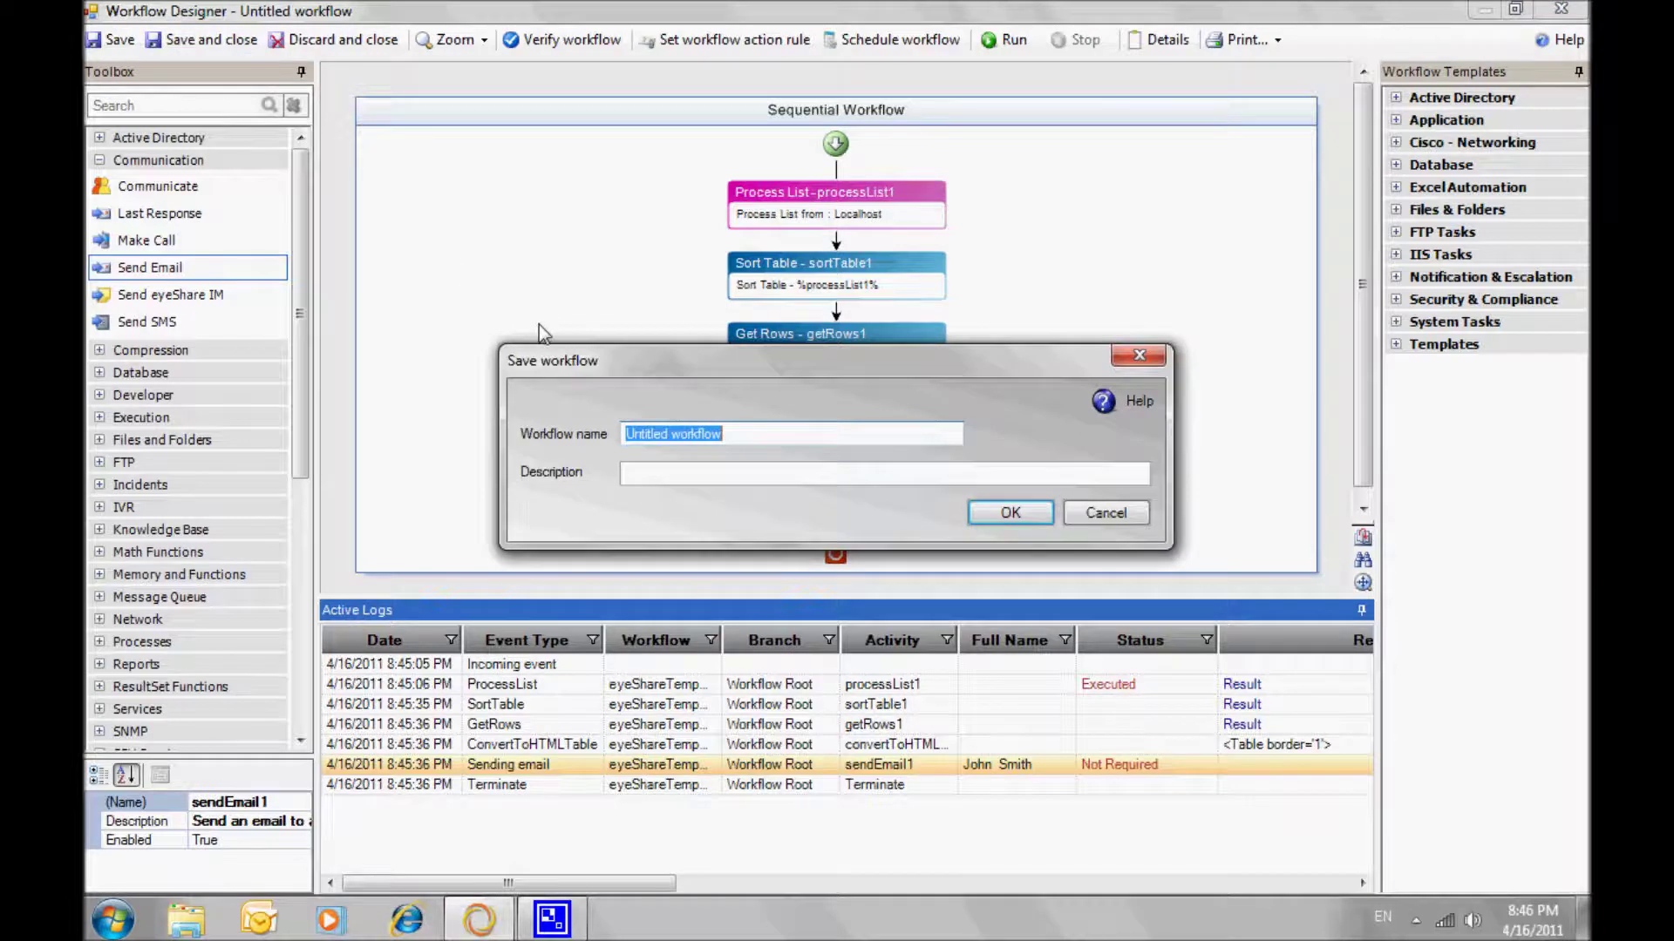
Step: Name the workflow 'find top 5 CPU consuming processes' and move to its description
type("find ")
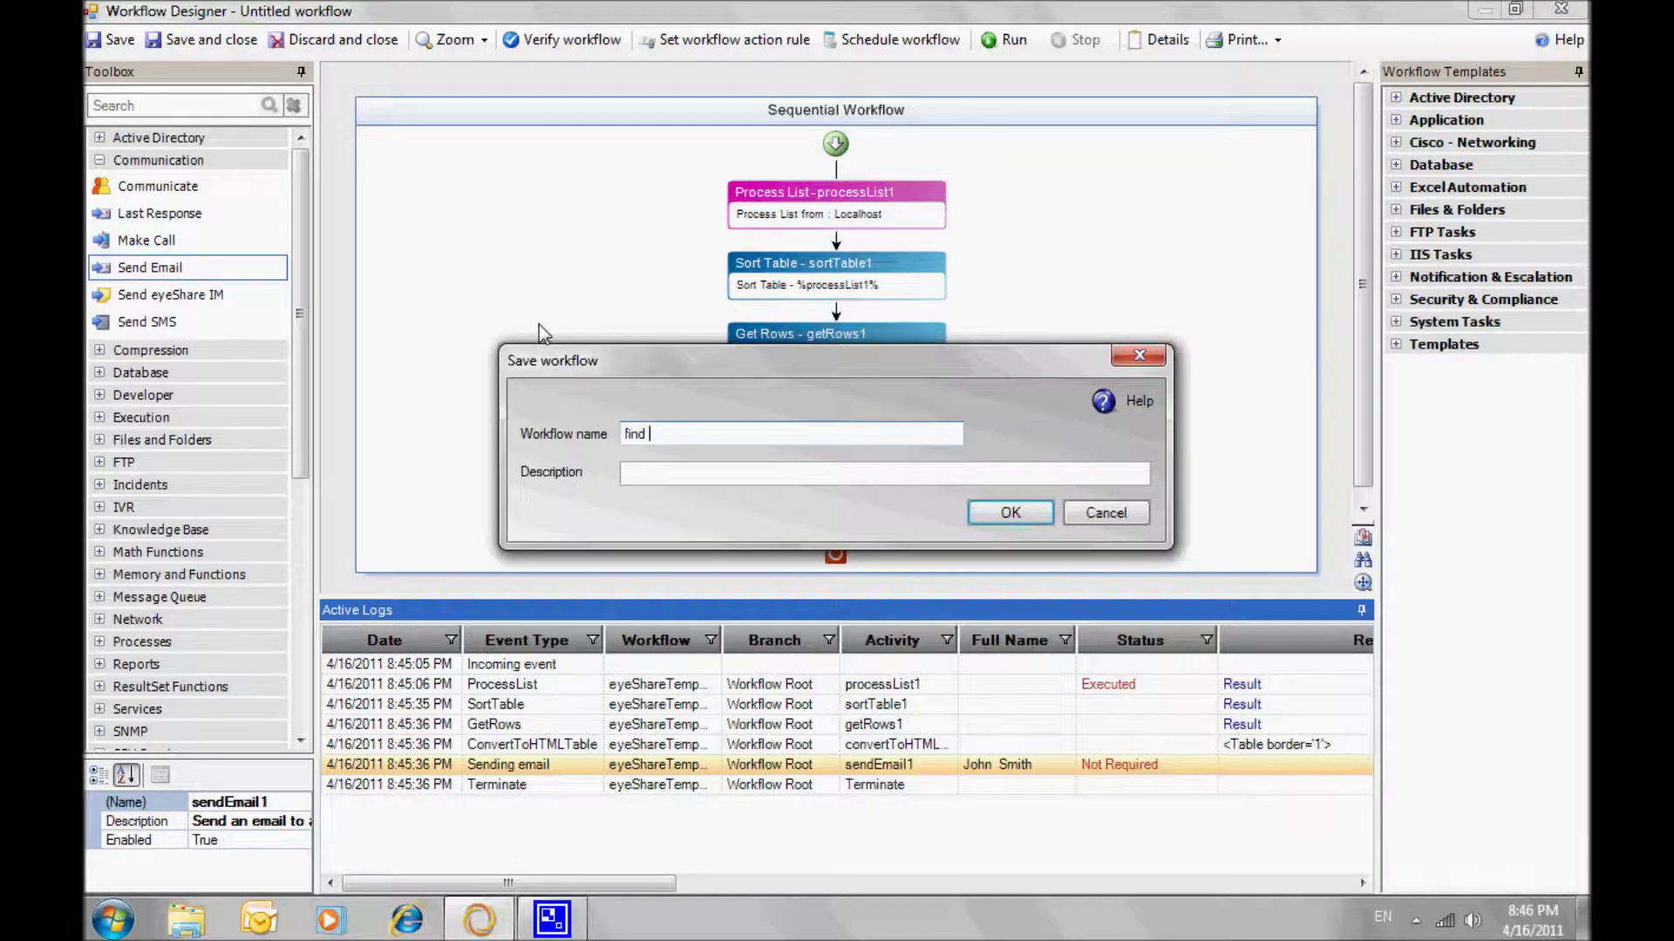
type("top 5 CPU consuming processes")
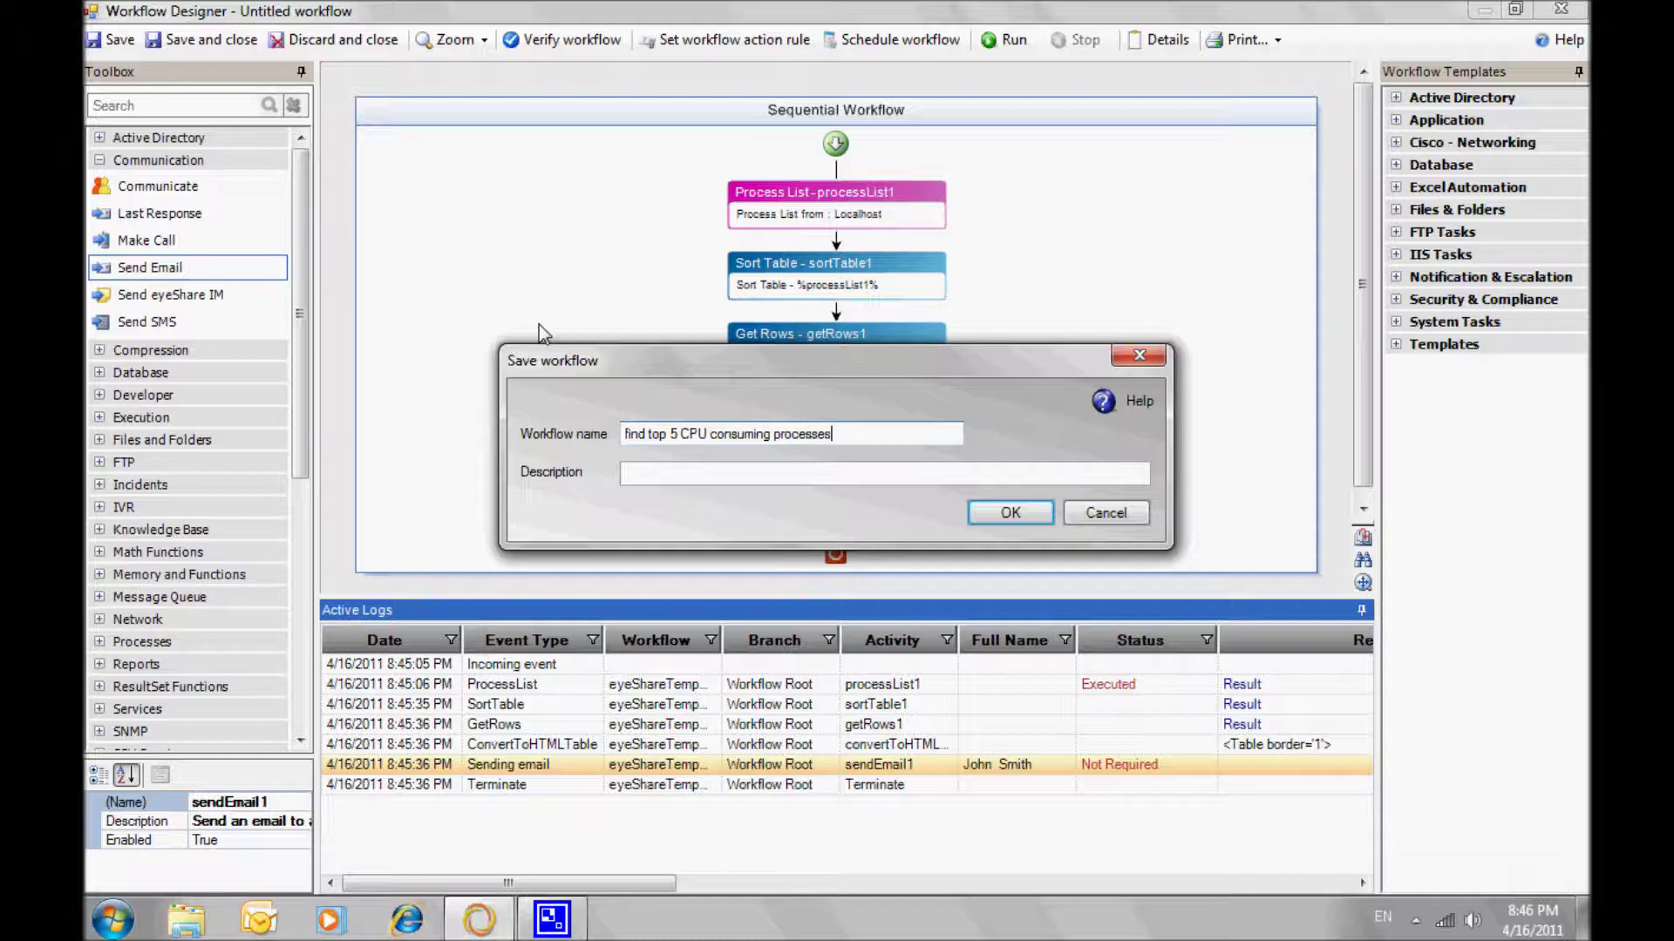
left_click(645, 474)
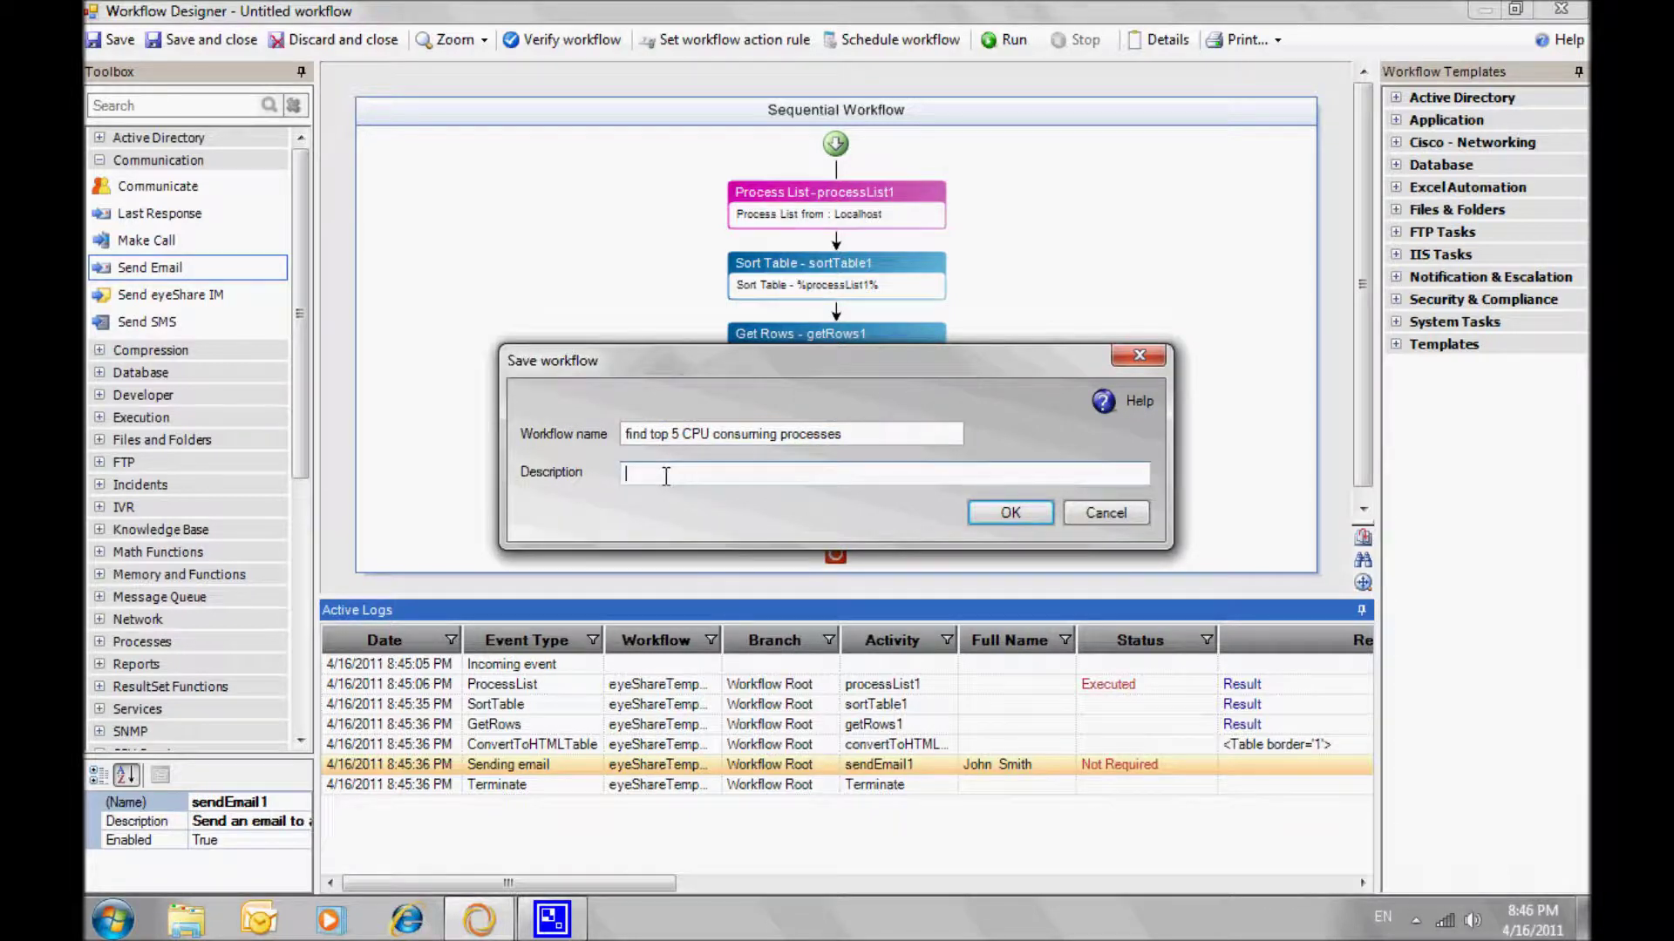
type("find top 5 CPU consuming processes")
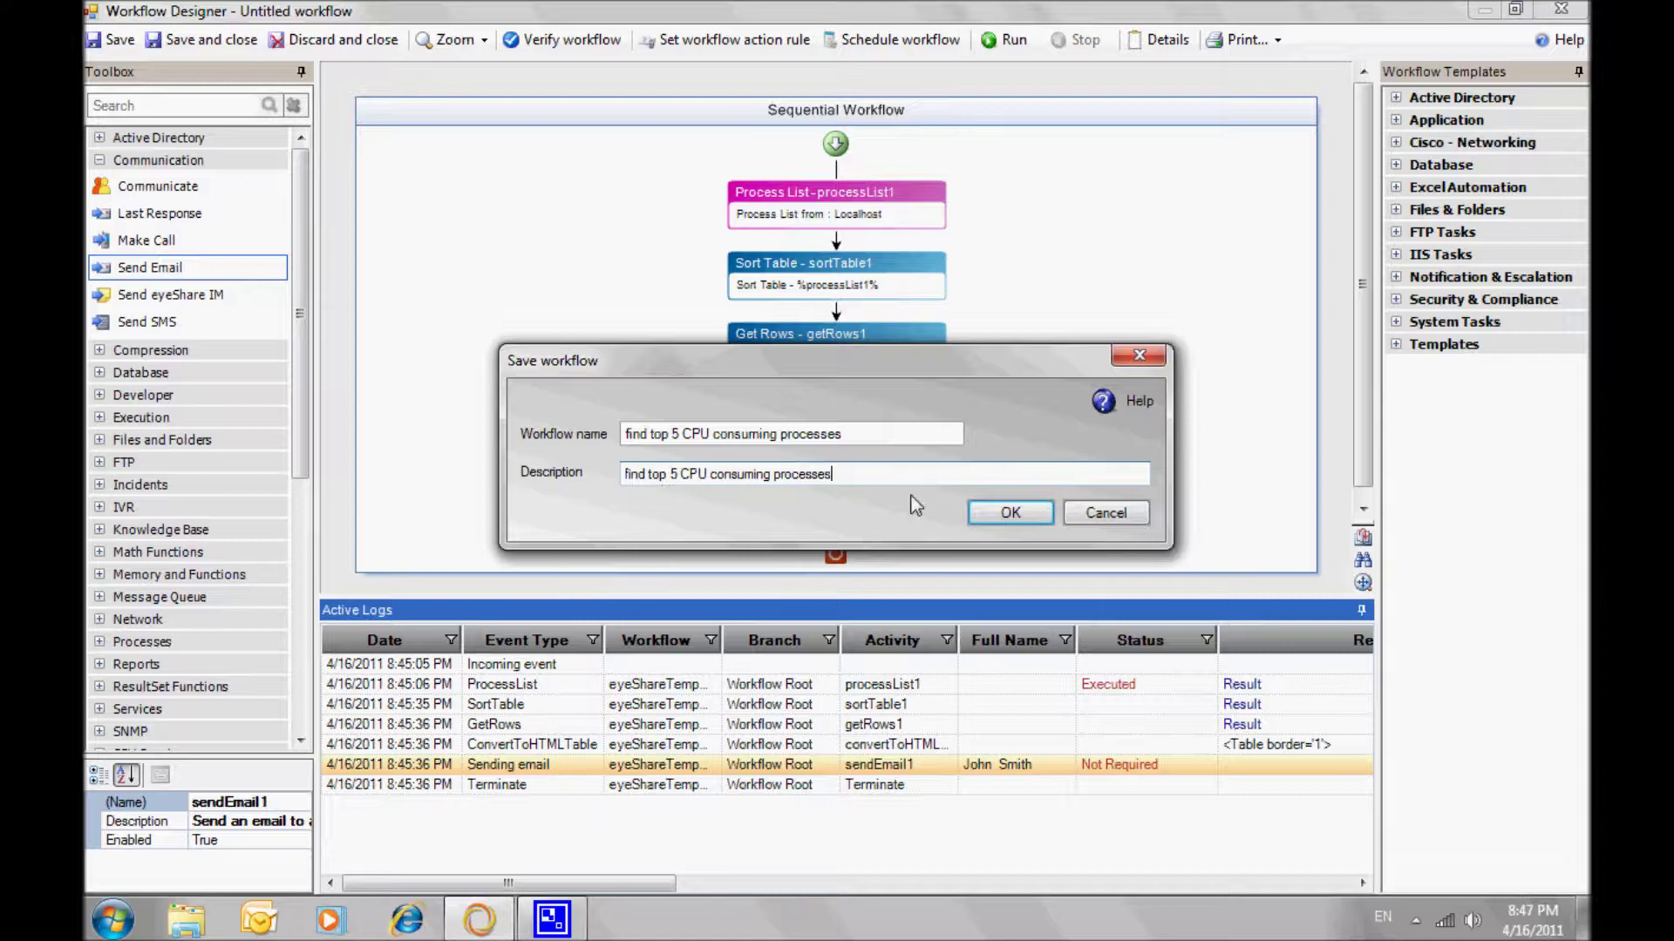
Step: Confirm the Save workflow dialog so the workflow appears in the Workflows list
left_click(1009, 514)
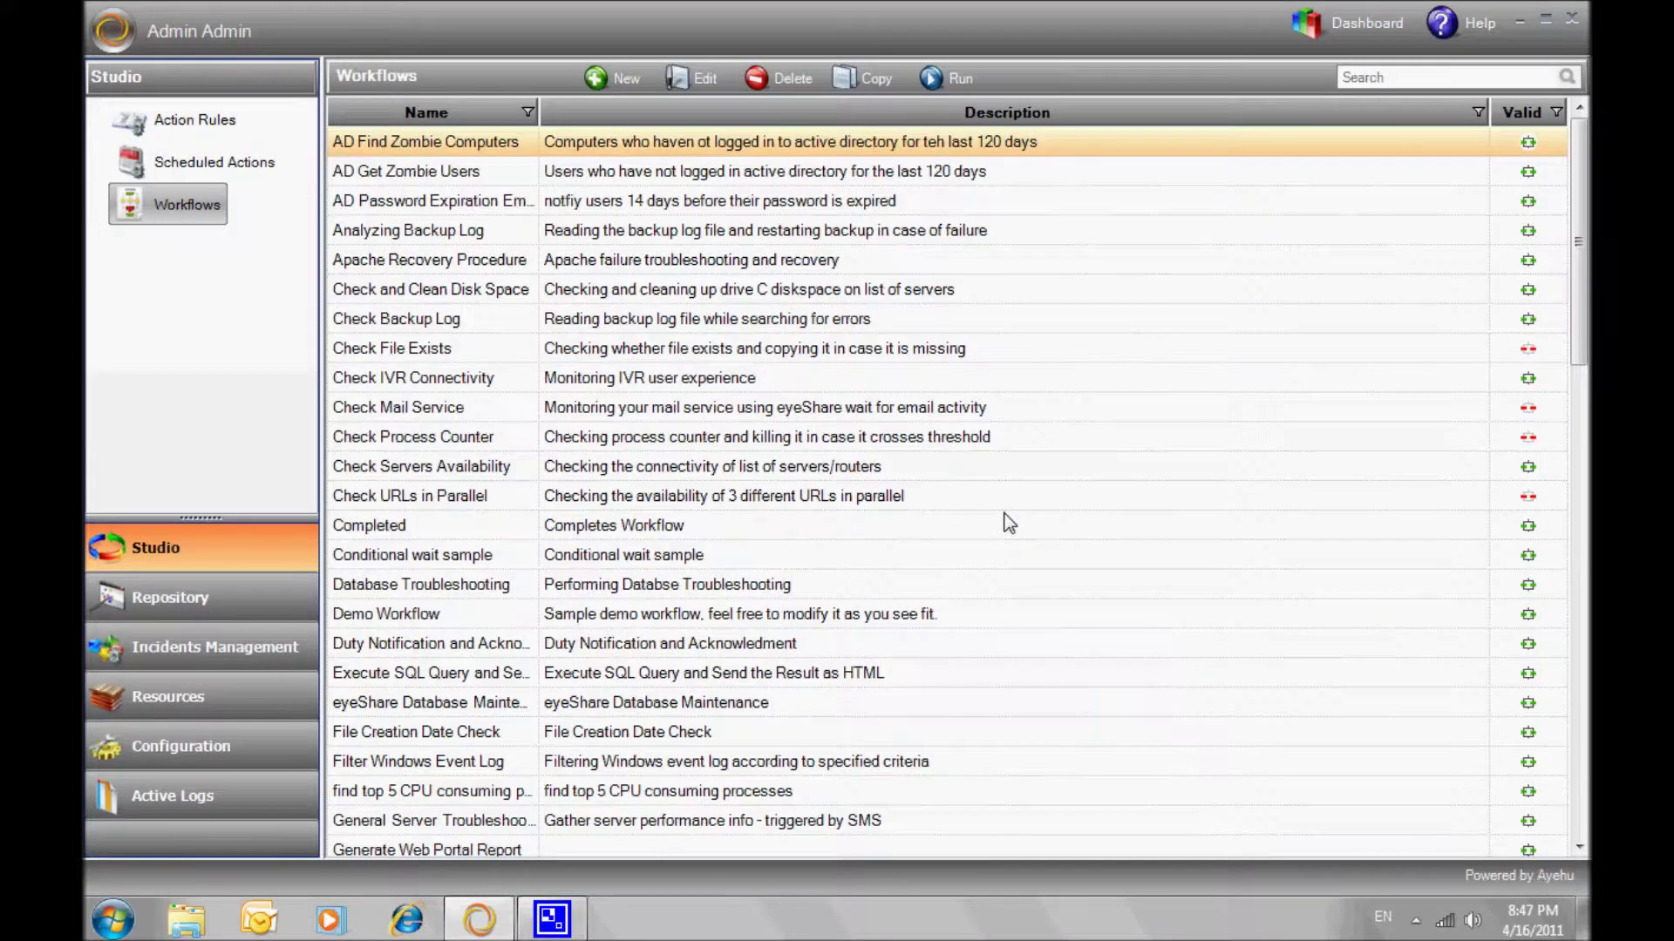